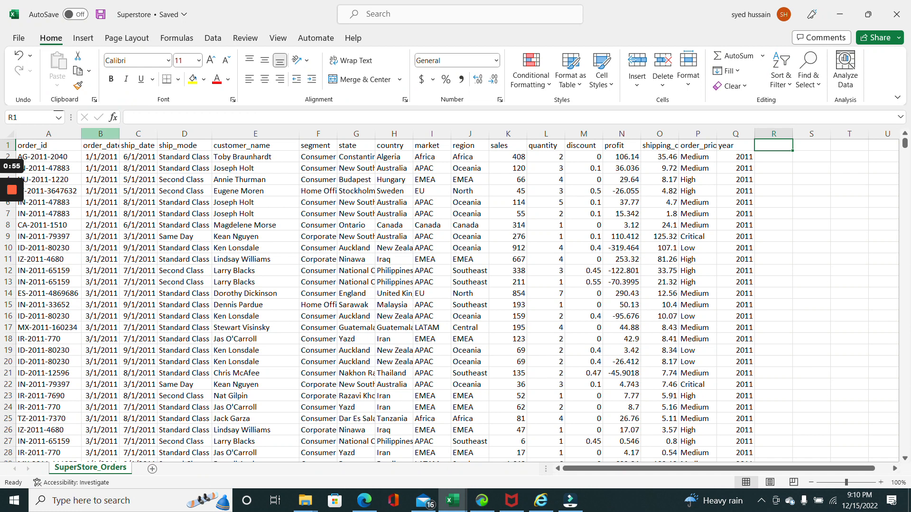
- Examine the category, sub-category, product name and order_id columns in the Products Superstore workbook, and the order_id column in Superstore
{"action": "mouse_move", "coordinate": [452, 503]}
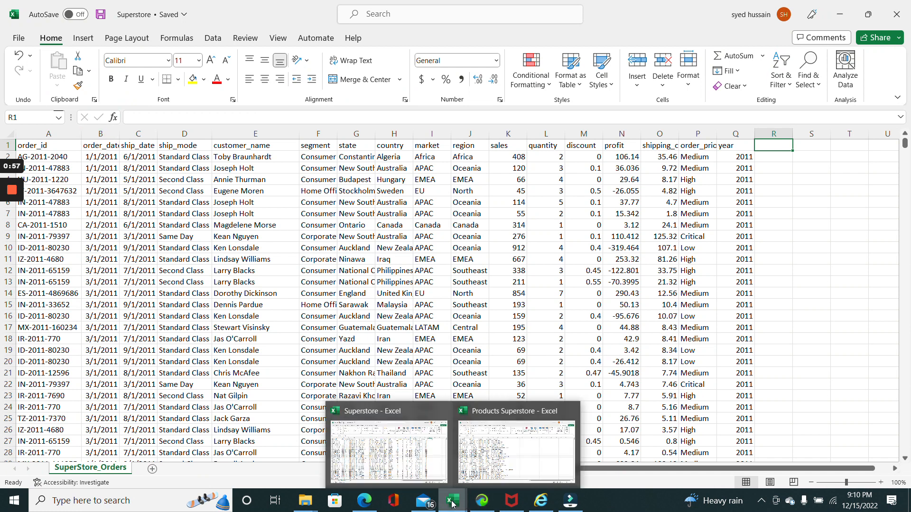
{"action": "left_click", "coordinate": [527, 441]}
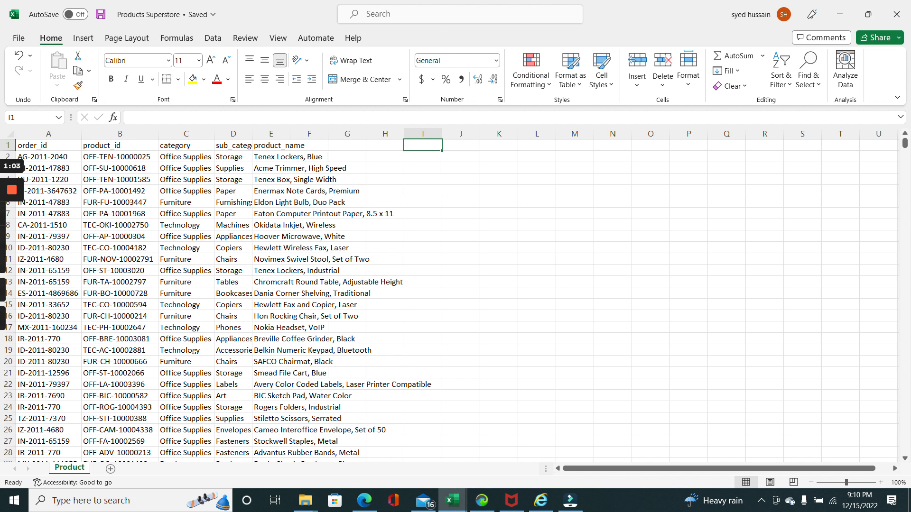
{"action": "left_click", "coordinate": [186, 133]}
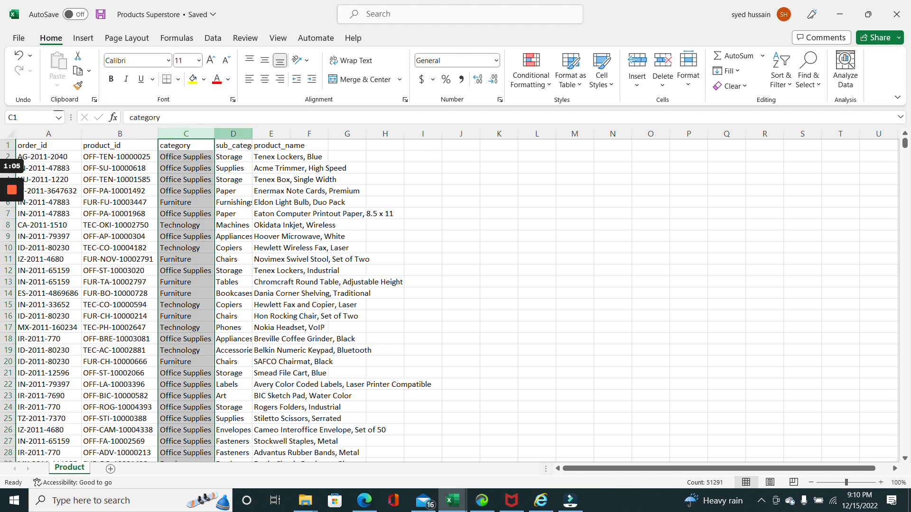
{"action": "left_click", "coordinate": [233, 134]}
{"action": "left_click", "coordinate": [271, 134]}
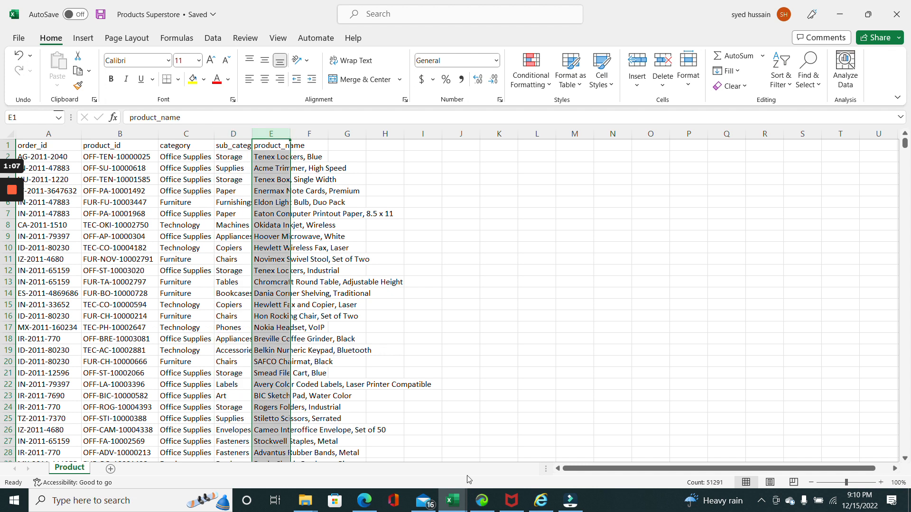
{"action": "mouse_move", "coordinate": [458, 501]}
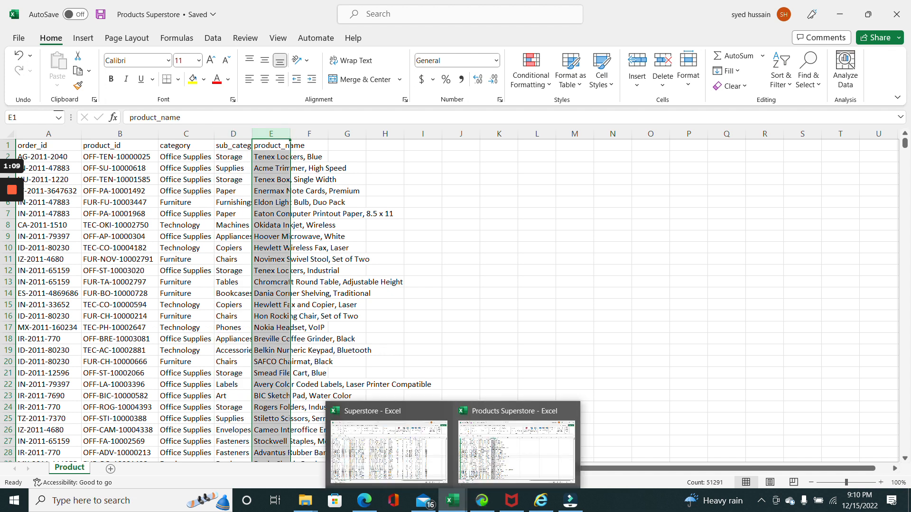
{"action": "left_click", "coordinate": [49, 157]}
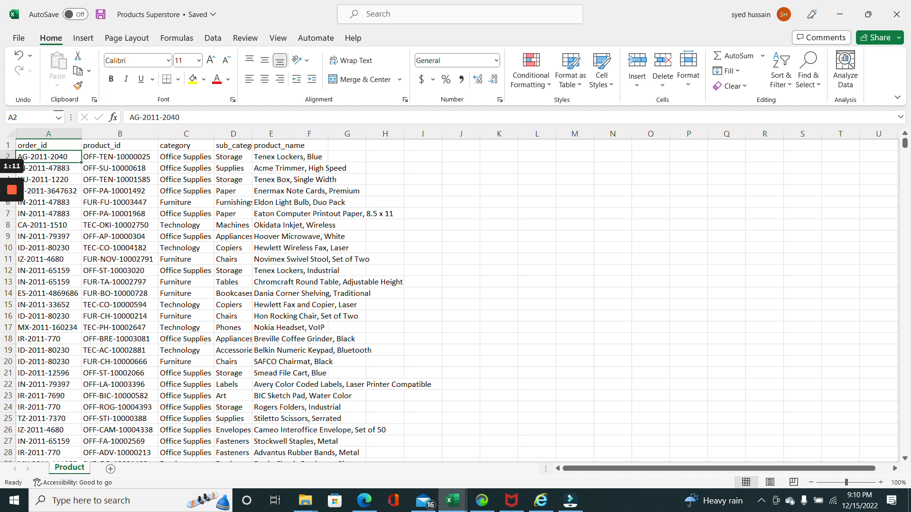
{"action": "left_click", "coordinate": [48, 134]}
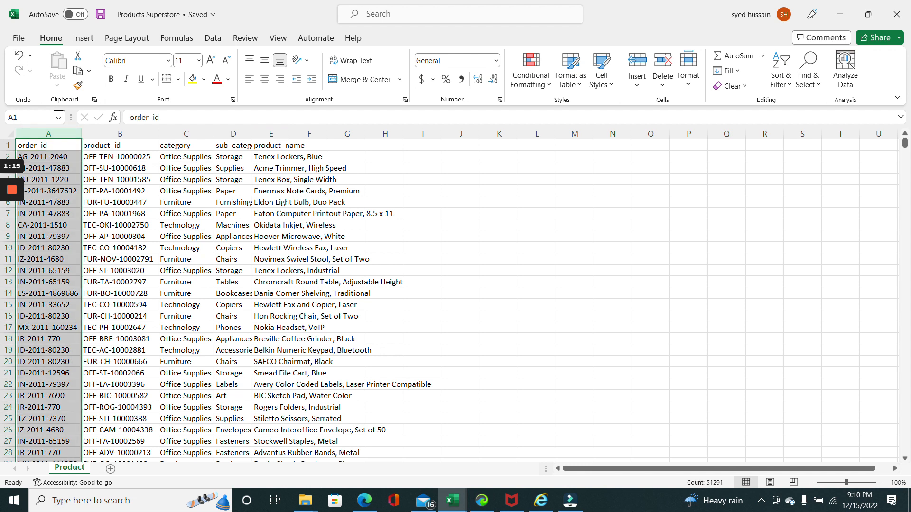
{"action": "left_click", "coordinate": [453, 500]}
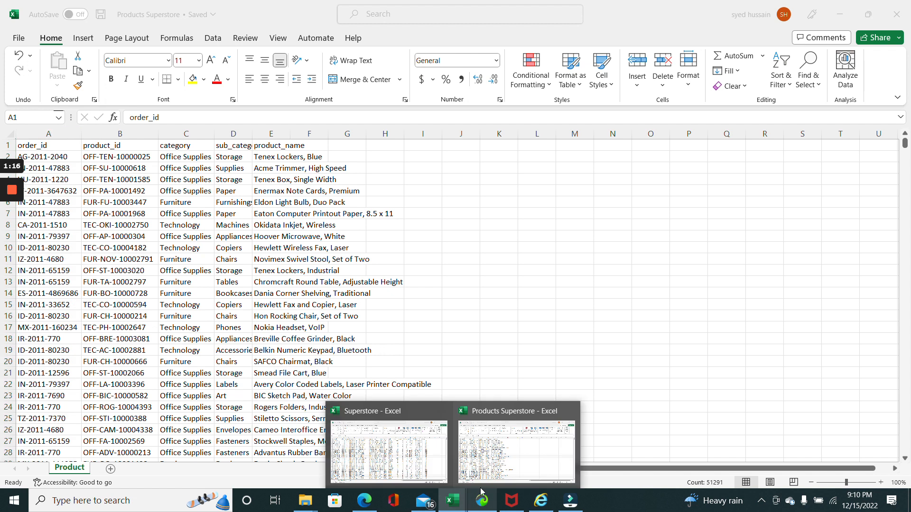
{"action": "left_click", "coordinate": [408, 463]}
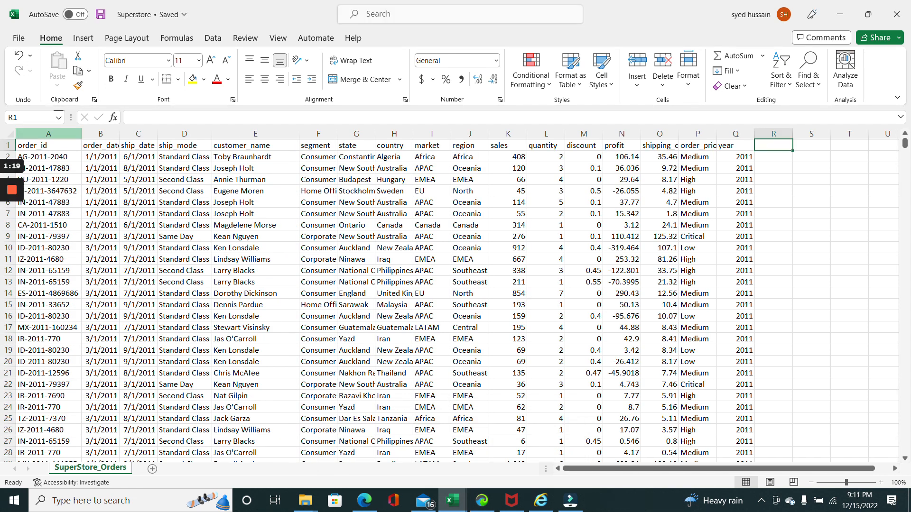
{"action": "left_click", "coordinate": [48, 134]}
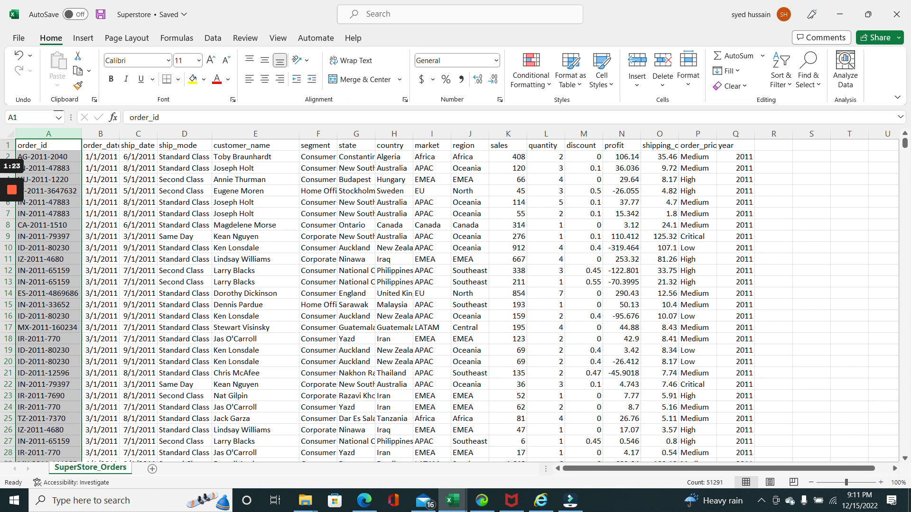
- Add the header "category" in cell R1 of the SuperStore_Orders sheet, beside the year column
{"action": "left_click", "coordinate": [773, 146]}
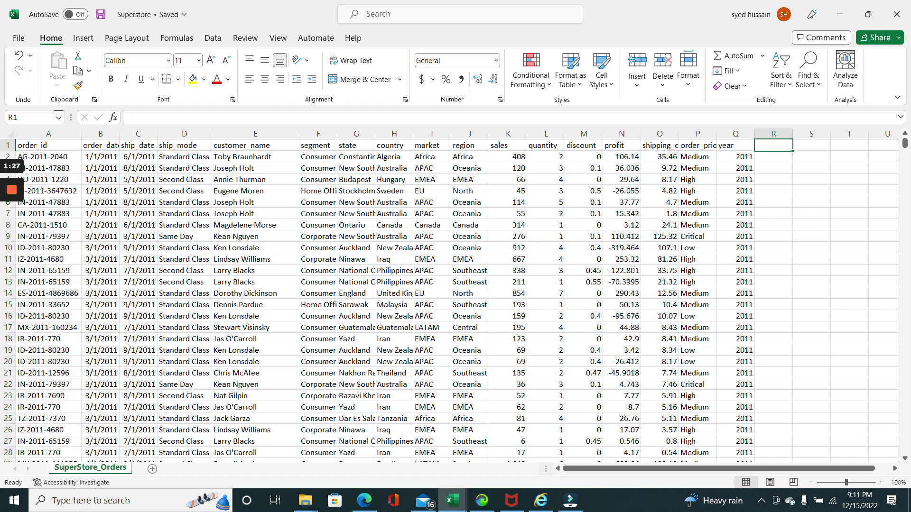
{"action": "type", "text": "cate"}
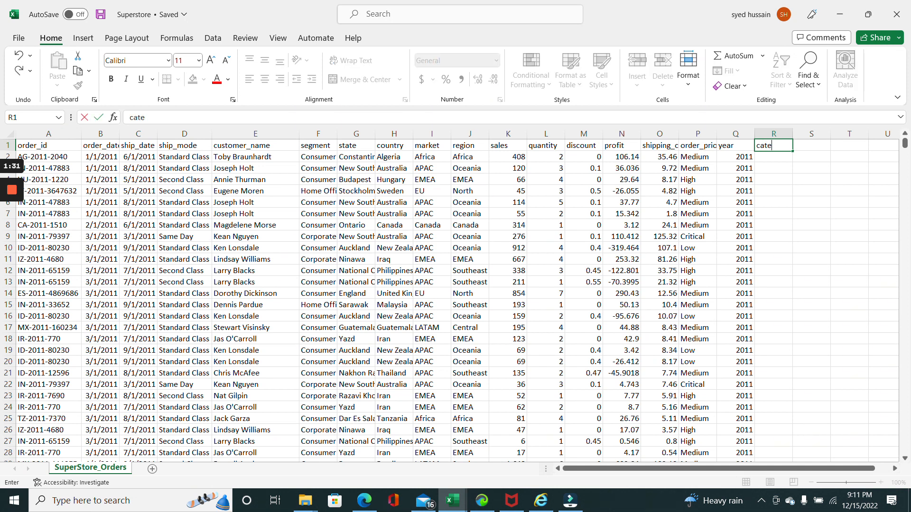
{"action": "type", "text": "gory"}
{"action": "key", "text": "Return"}
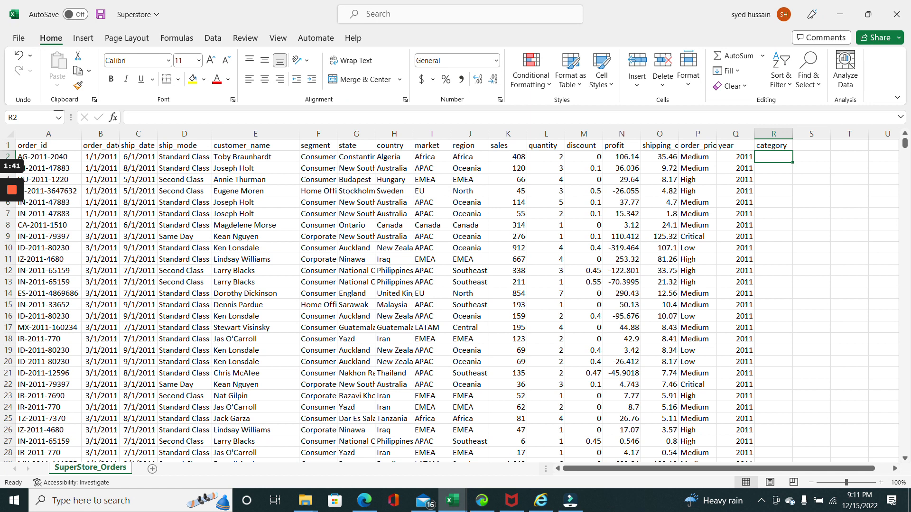
- Begin a VLOOKUP formula in R2 using the order ID in cell A2 as the lookup value
{"action": "type", "text": "="}
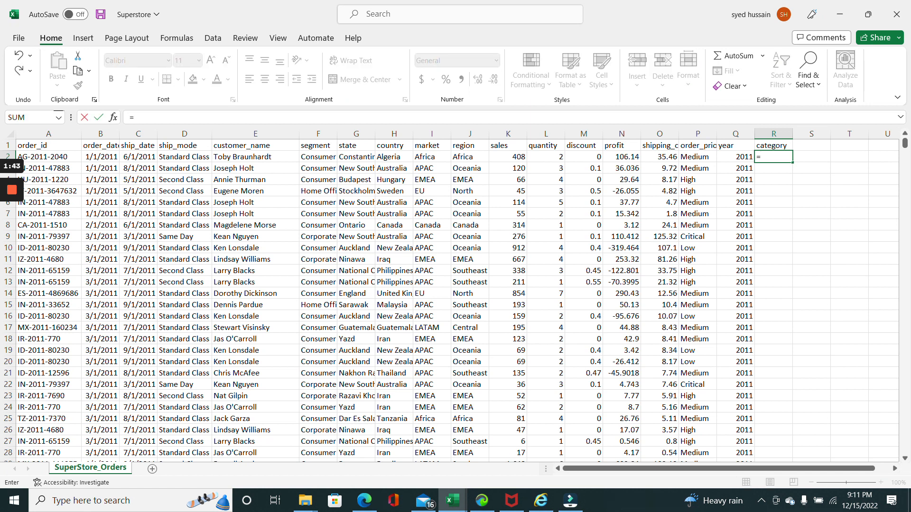
{"action": "type", "text": "vl"}
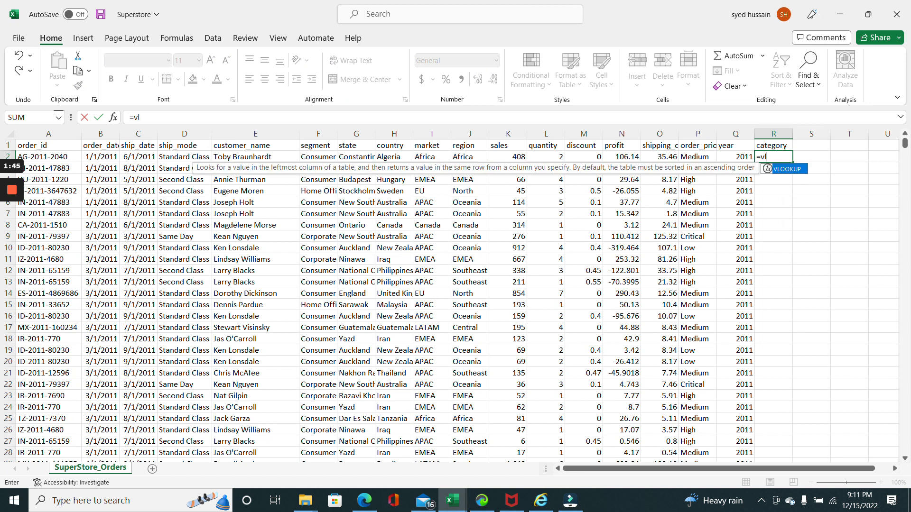
{"action": "double_click", "coordinate": [786, 169]}
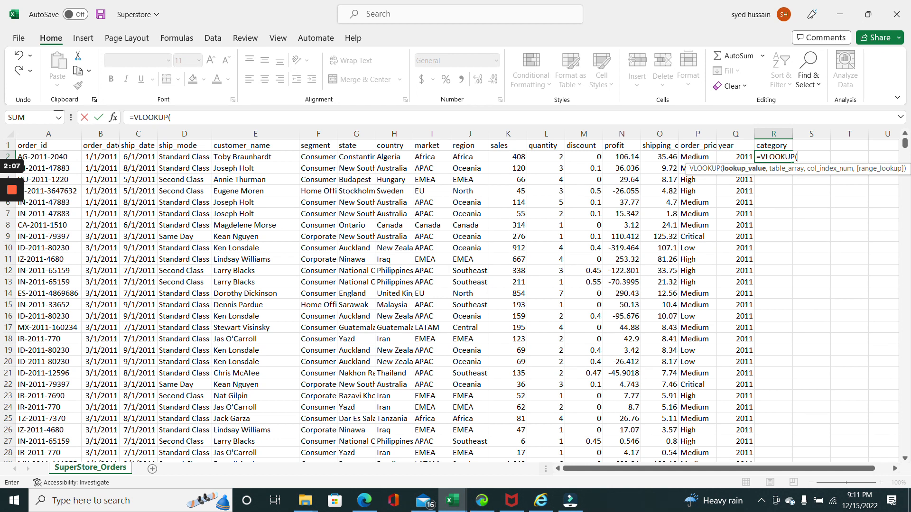
{"action": "left_click", "coordinate": [48, 157]}
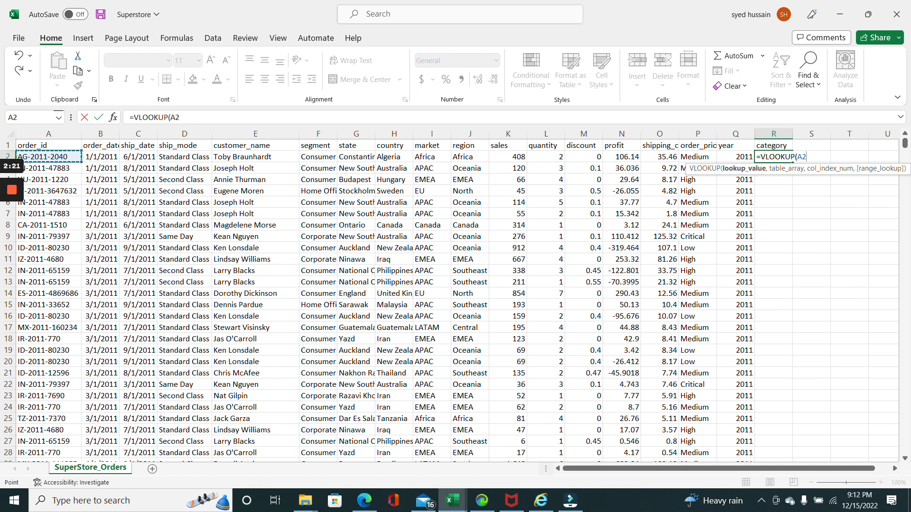
{"action": "type", "text": ","}
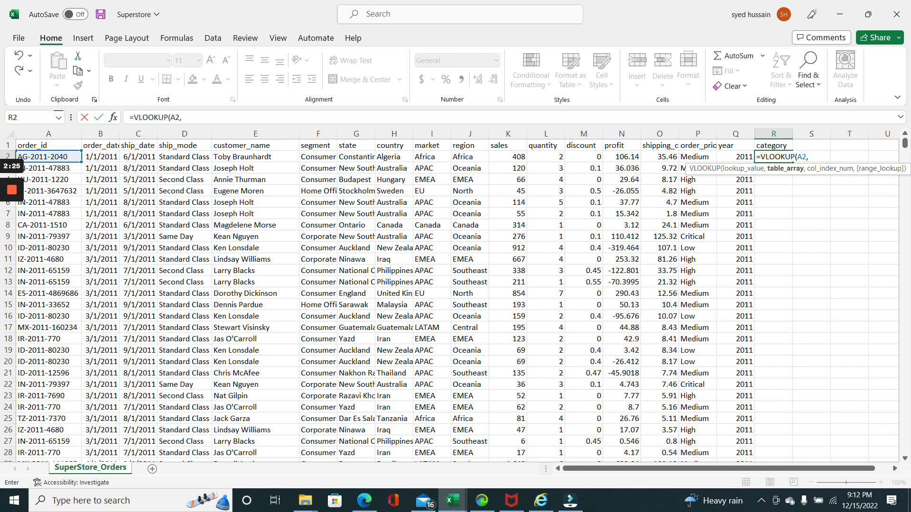
- Set the VLOOKUP table array to columns A to C of the Product sheet in the Products Superstore workbook
{"action": "mouse_move", "coordinate": [452, 502]}
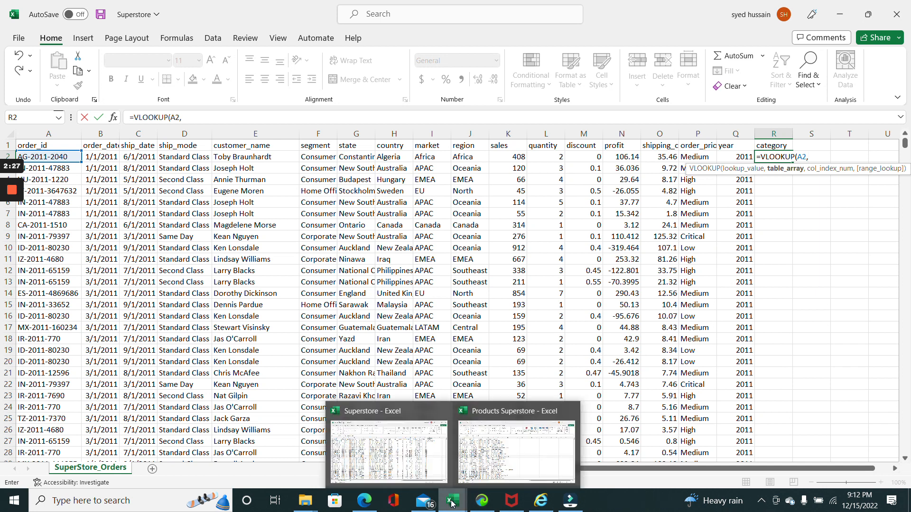
{"action": "left_click", "coordinate": [489, 476]}
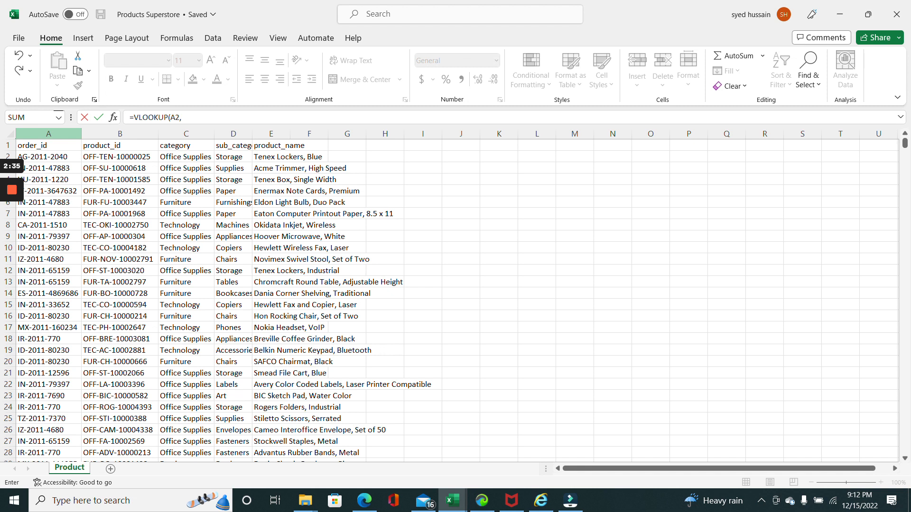
{"action": "left_click", "coordinate": [48, 134]}
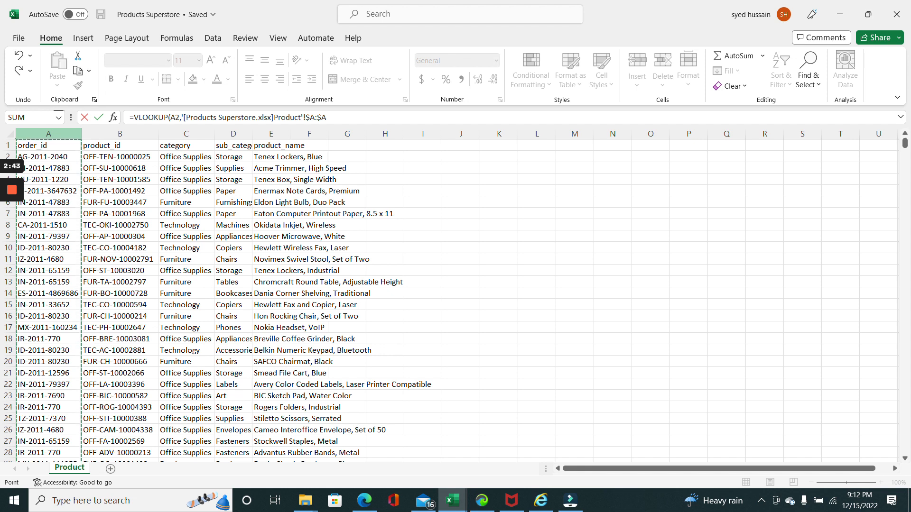
{"action": "left_click_drag", "start_coordinate": [47, 133], "coordinate": [199, 133]}
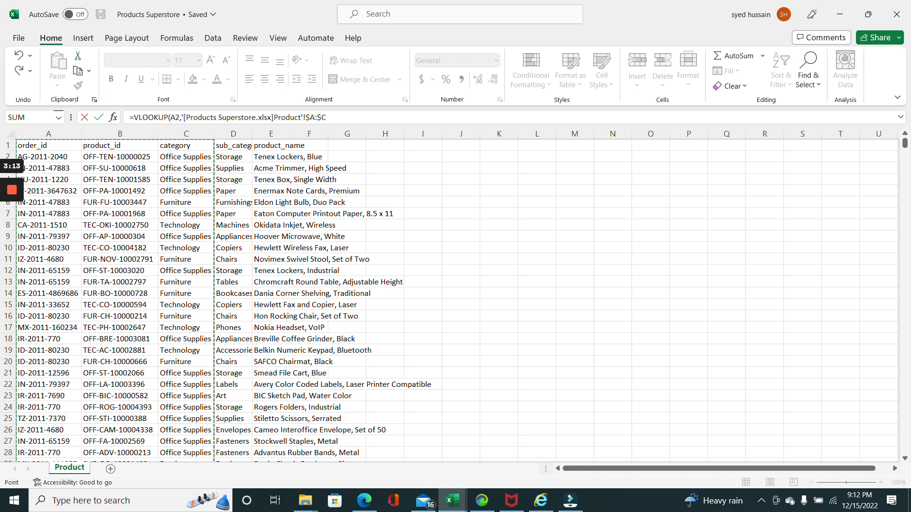
{"action": "type", "text": ","}
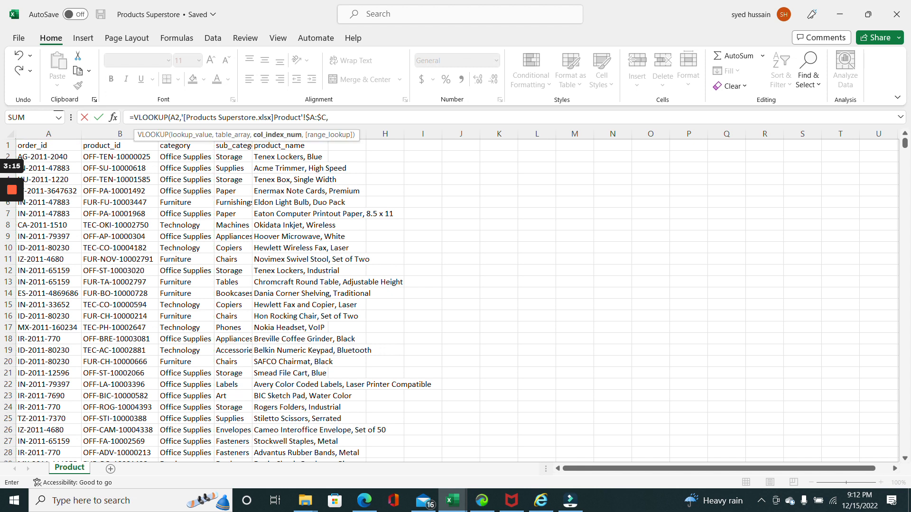
- Complete the VLOOKUP with column index 3 and range lookup 0 for an exact match
{"action": "type", "text": "3,0"}
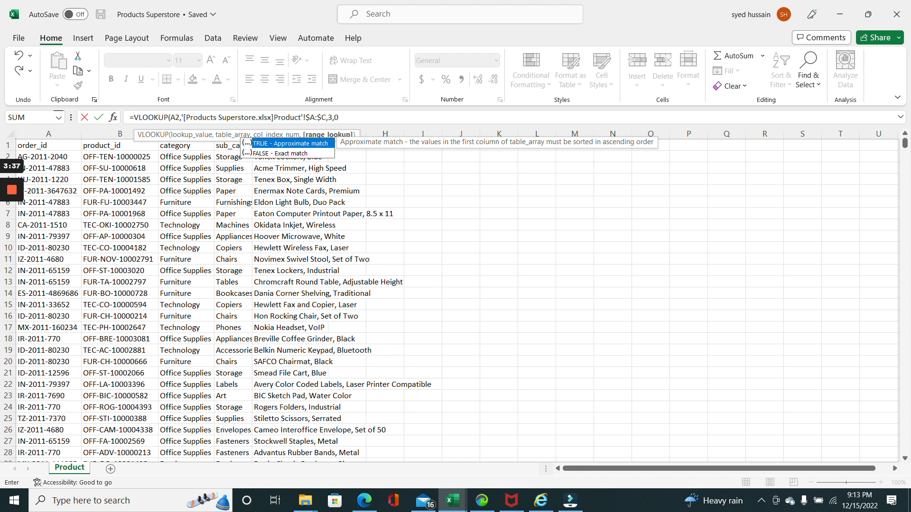
{"action": "type", "text": ")"}
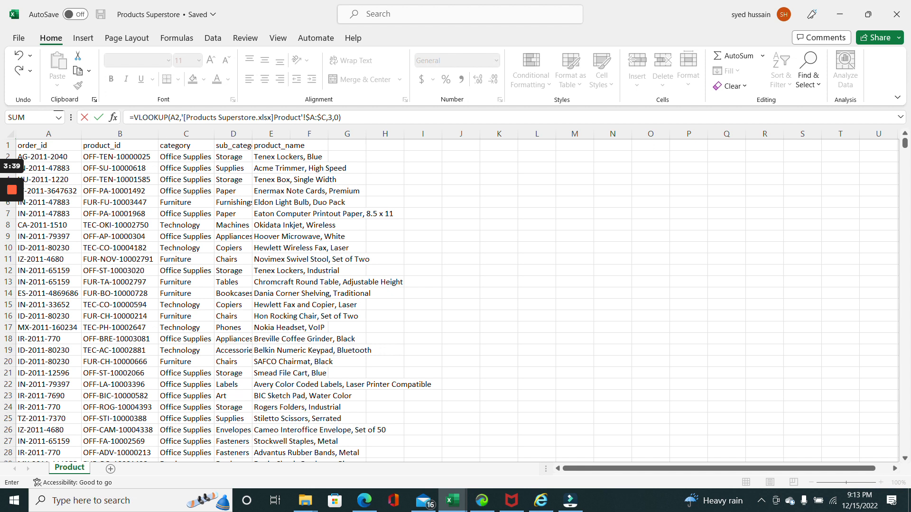
{"action": "key", "text": "Return"}
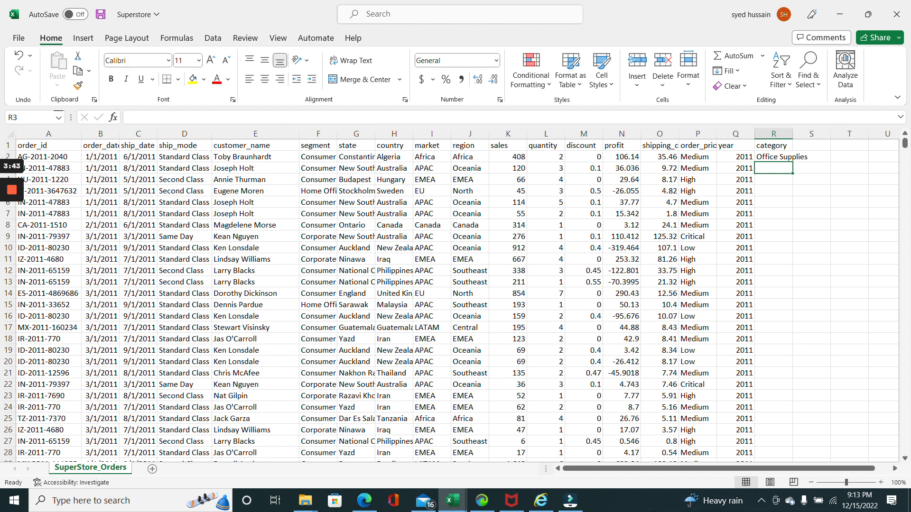
- Copy the order ID from A2 of the orders sheet and find it in the order_id column of Products Superstore
{"action": "left_click", "coordinate": [781, 157]}
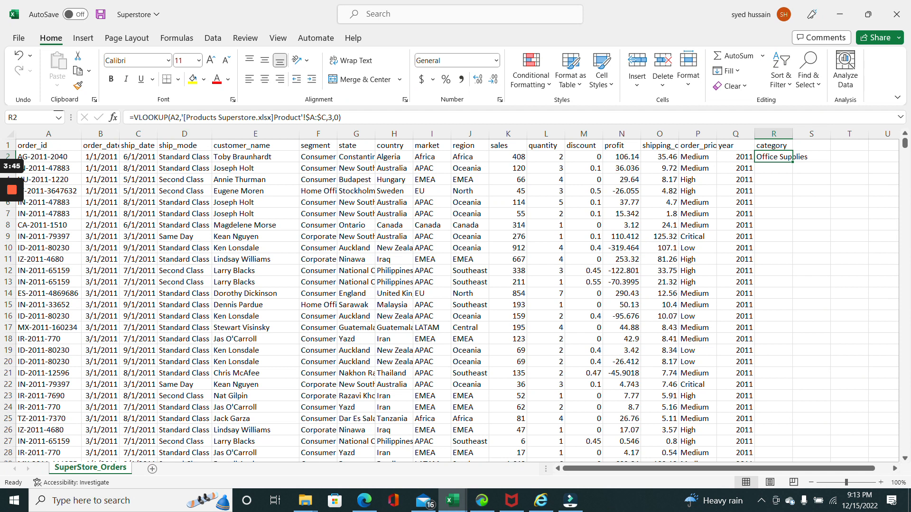
{"action": "key", "text": "ctrl+Left"}
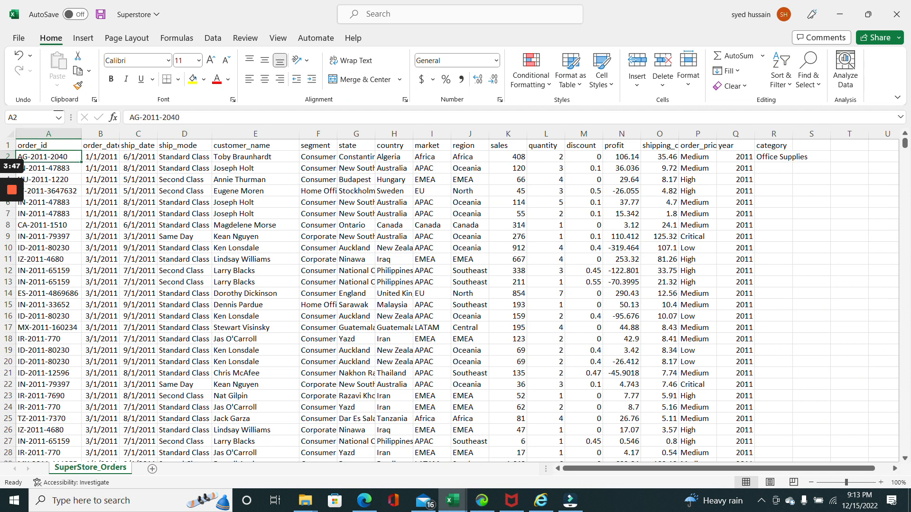
{"action": "key", "text": "ctrl+c"}
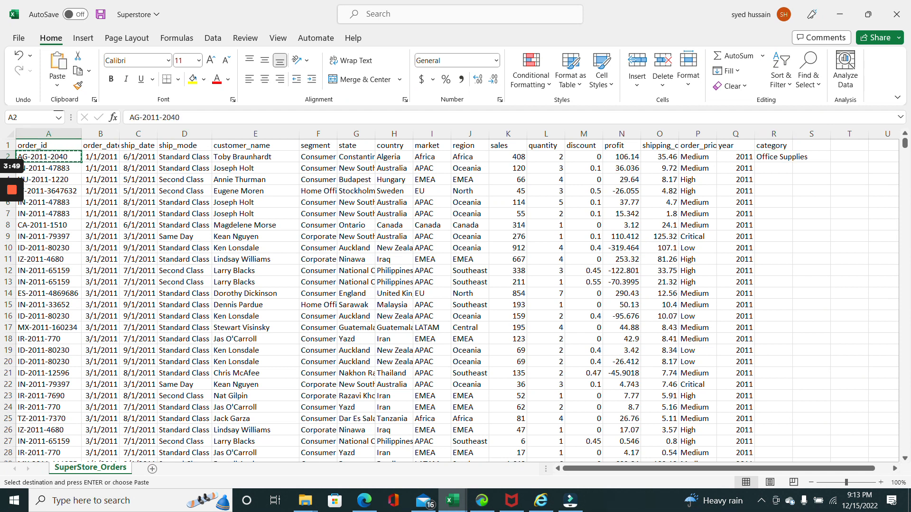
{"action": "mouse_move", "coordinate": [448, 499]}
{"action": "left_click", "coordinate": [527, 443]}
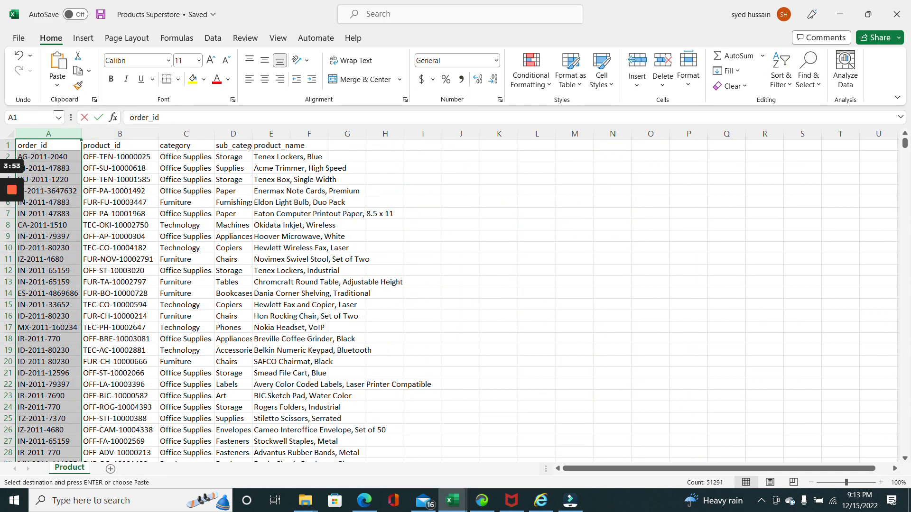
{"action": "key", "text": "ctrl+f"}
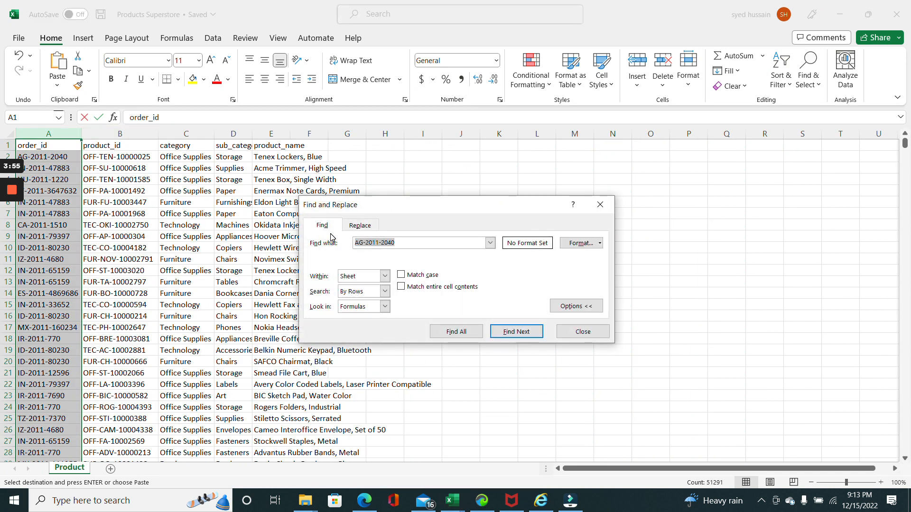
{"action": "left_click", "coordinate": [517, 333]}
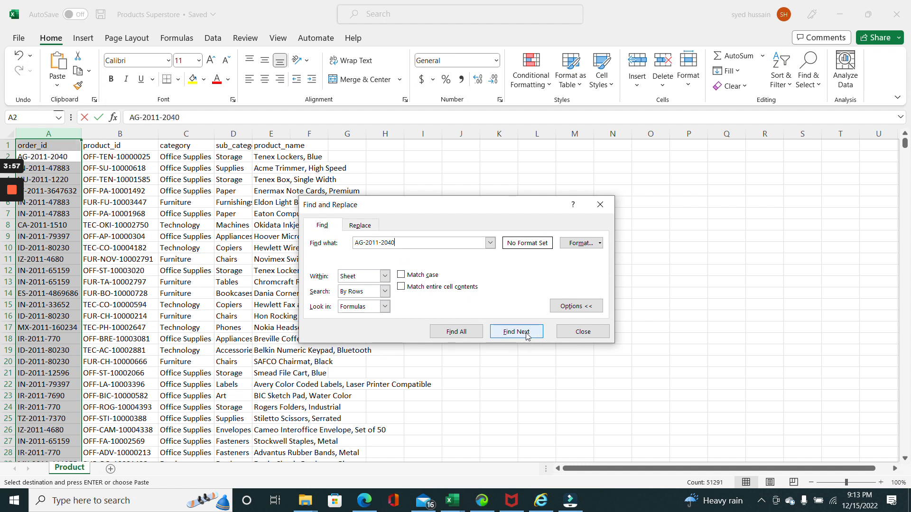
{"action": "left_click", "coordinate": [583, 332]}
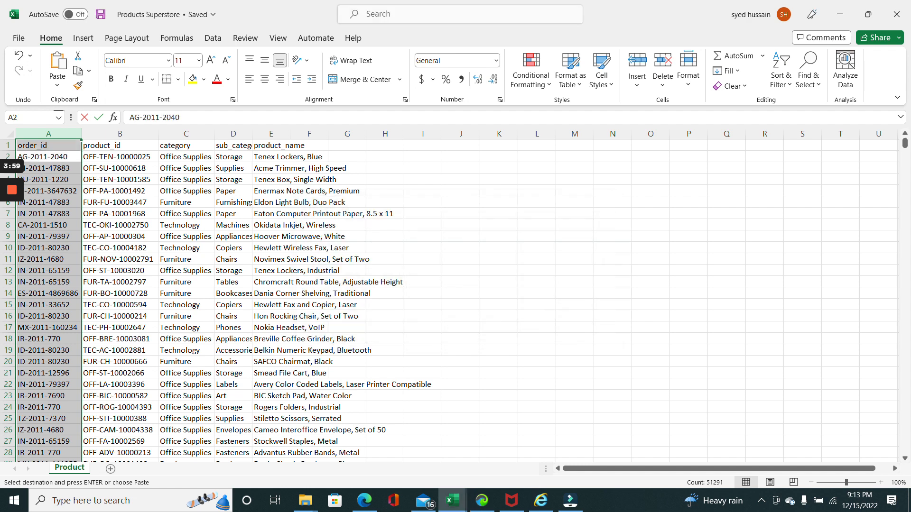
{"action": "left_click", "coordinate": [13, 163]}
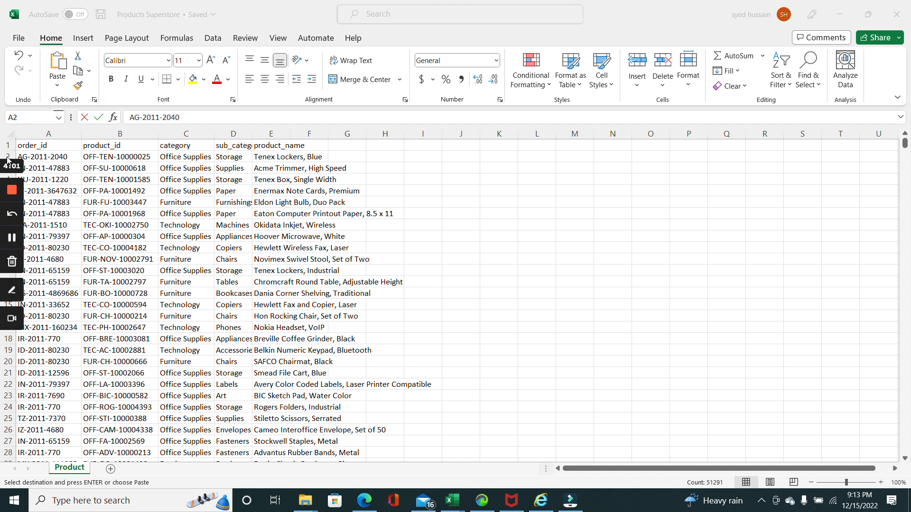
{"action": "left_click", "coordinate": [39, 159]}
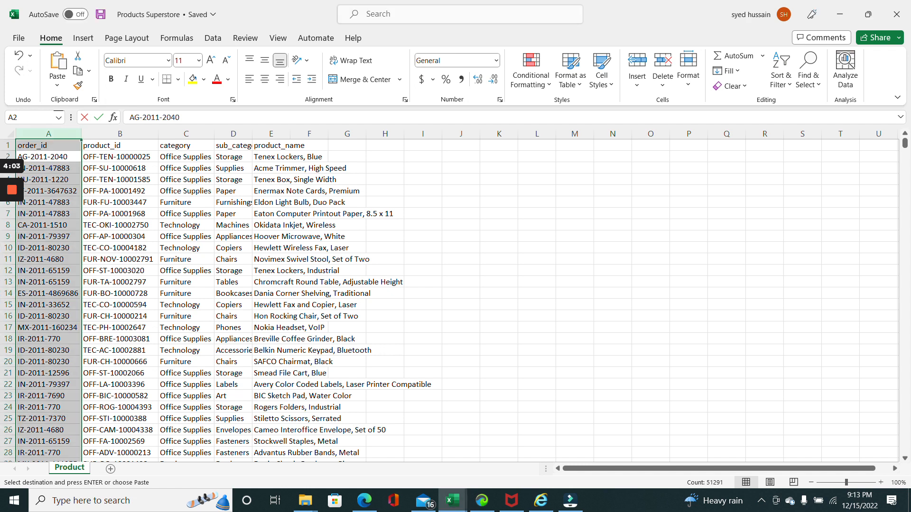
- Compare the category of the matching Products Superstore row, and fill the R2 lookup down the whole category column of the orders sheet
{"action": "left_click_drag", "start_coordinate": [45, 157], "coordinate": [186, 157]}
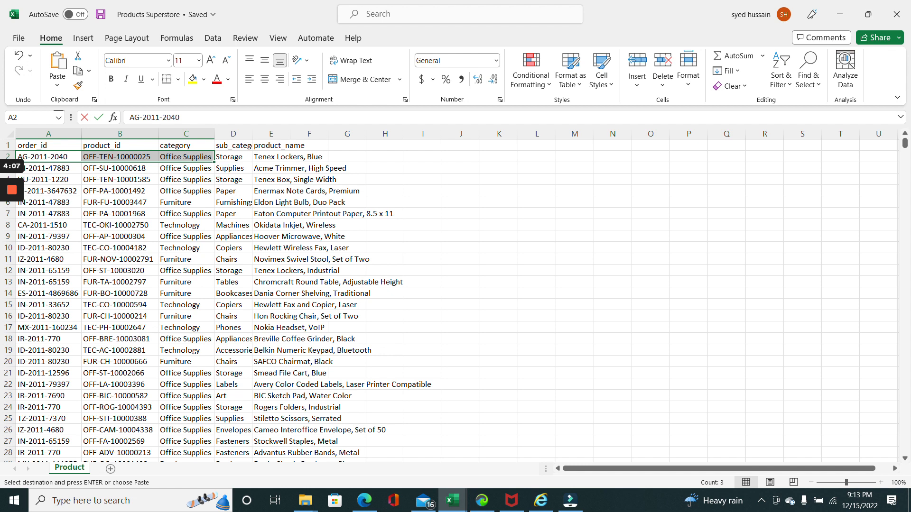
{"action": "key", "text": "alt+Tab"}
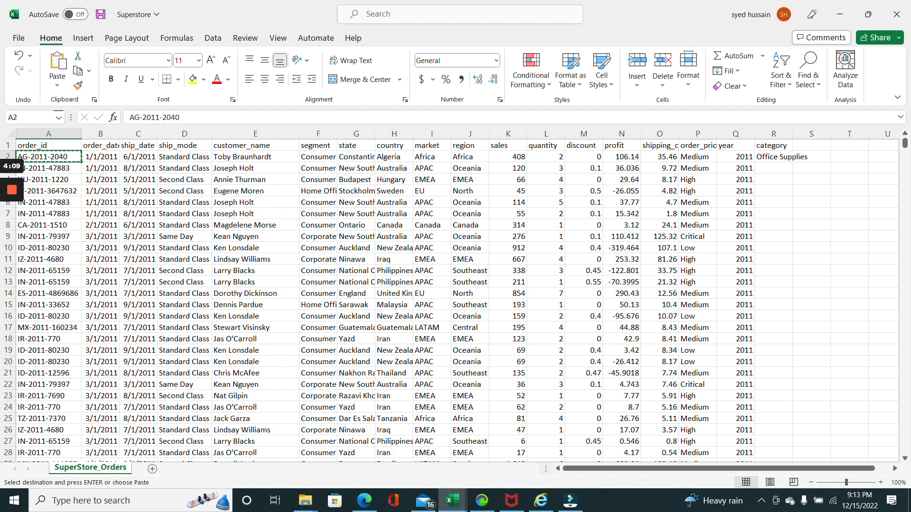
{"action": "left_click", "coordinate": [773, 157]}
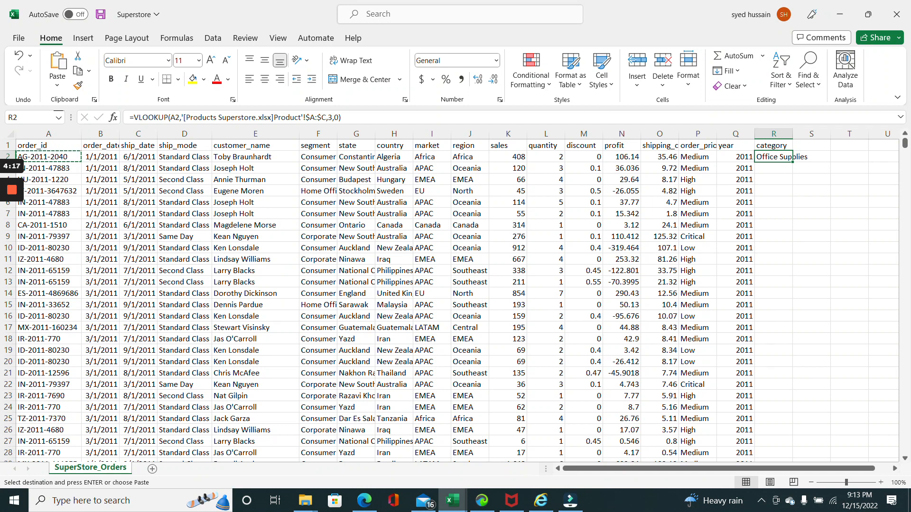
{"action": "double_click", "coordinate": [793, 161]}
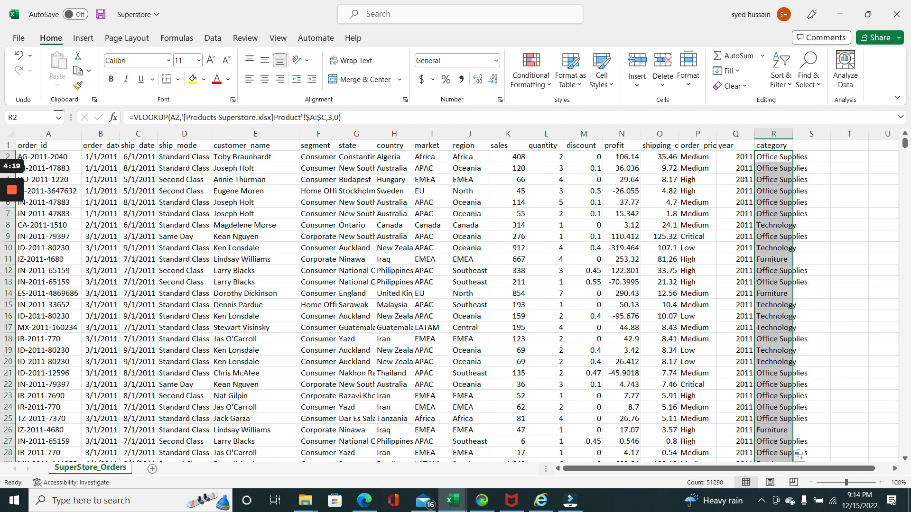
{"action": "left_click", "coordinate": [774, 157]}
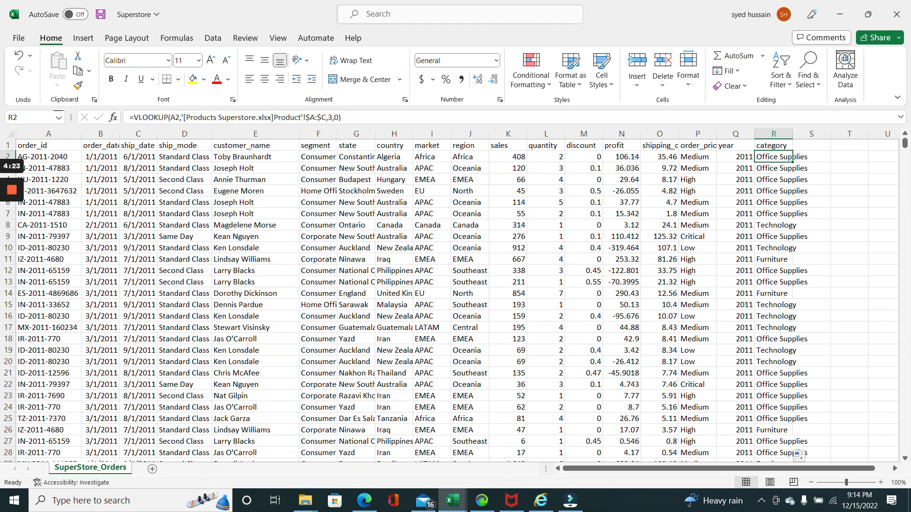
{"action": "key", "text": "ctrl+Down"}
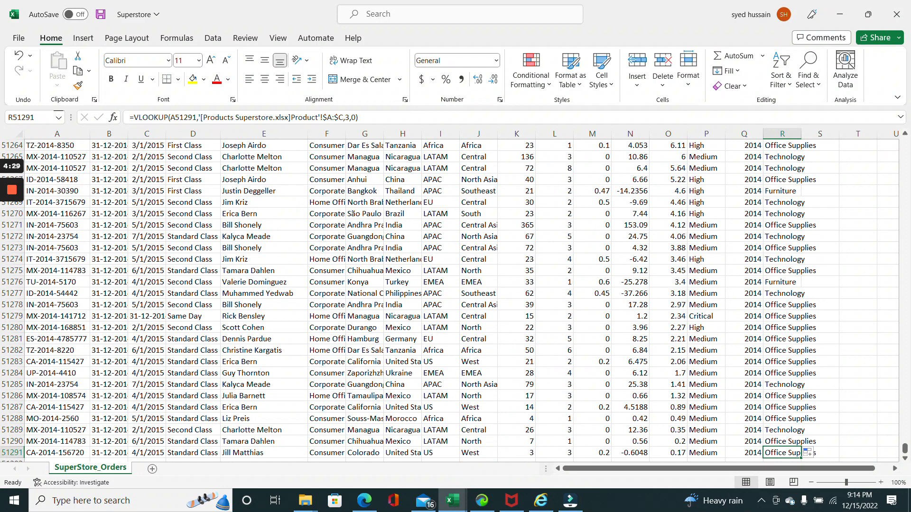
{"action": "key", "text": "ctrl+Up"}
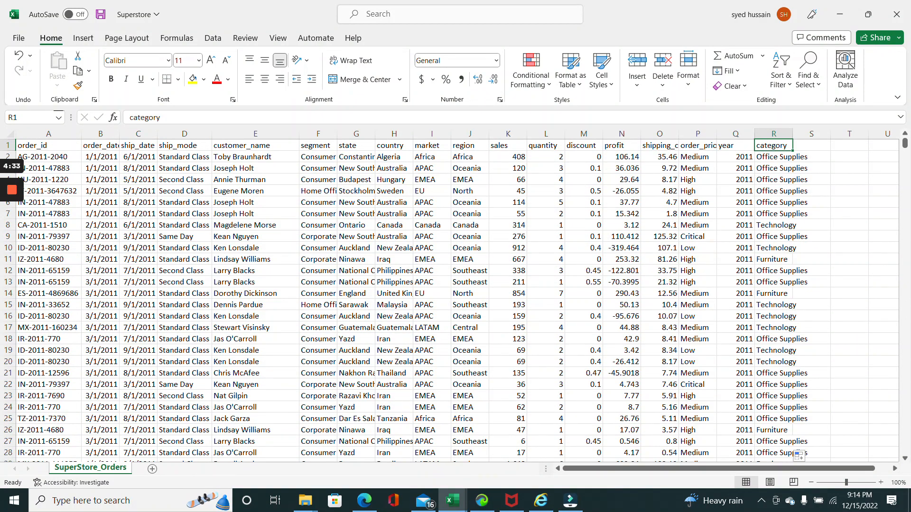
- Add the header sub-category in S1 of the orders sheet, after checking the corresponding column in Products Superstore
{"action": "key", "text": "Right"}
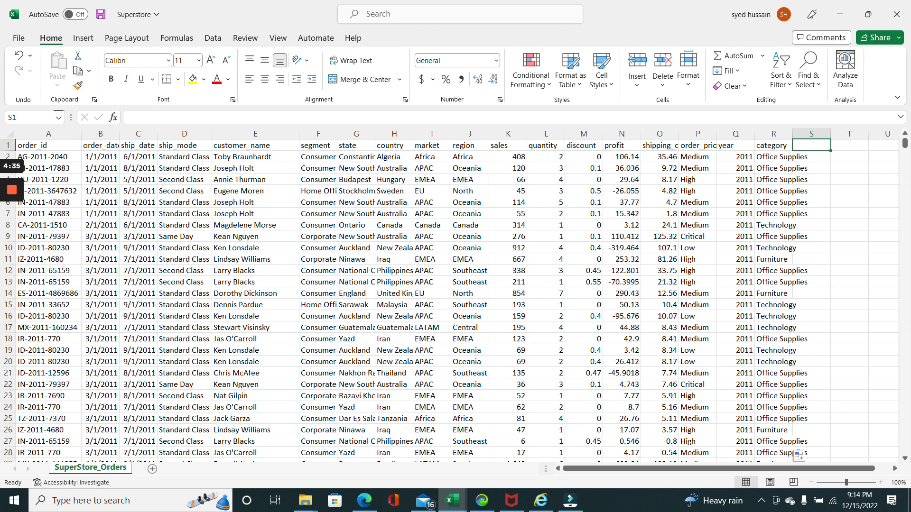
{"action": "key", "text": "alt+Tab"}
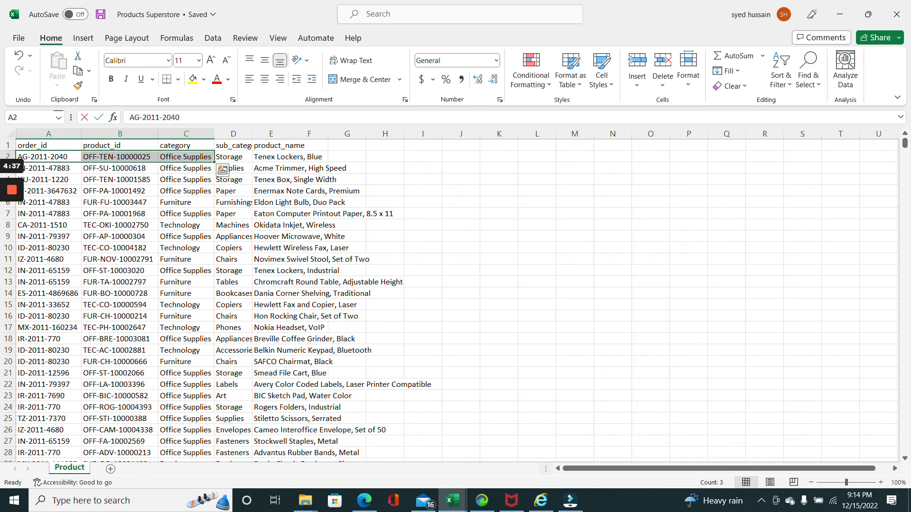
{"action": "left_click", "coordinate": [233, 146]}
{"action": "key", "text": "alt+Tab"}
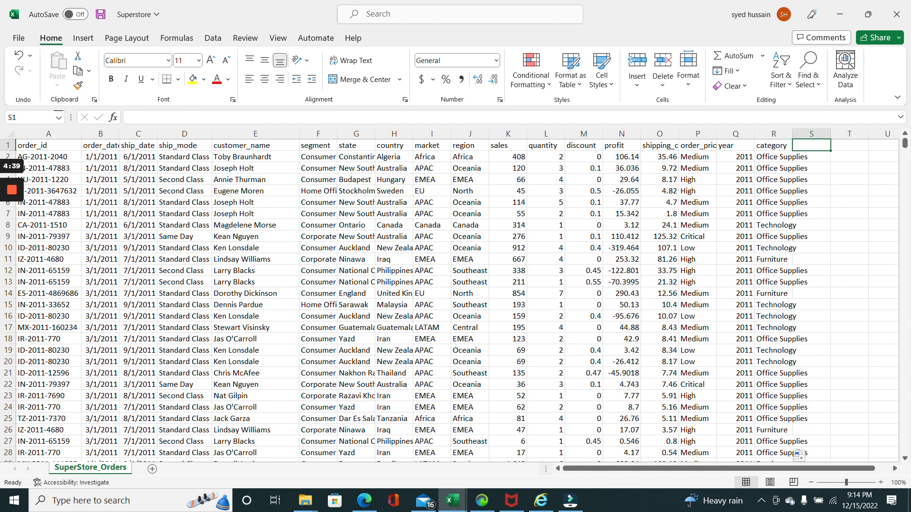
{"action": "type", "text": "sub-category"}
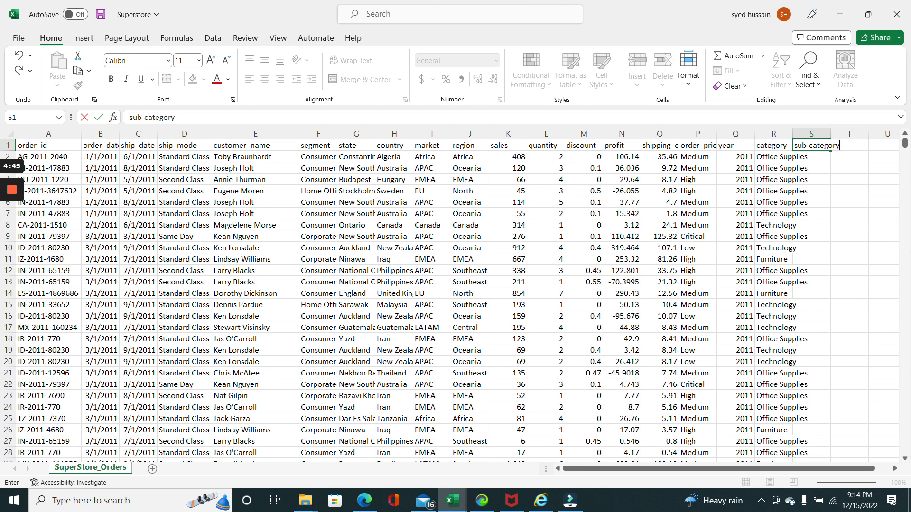
{"action": "key", "text": "Return"}
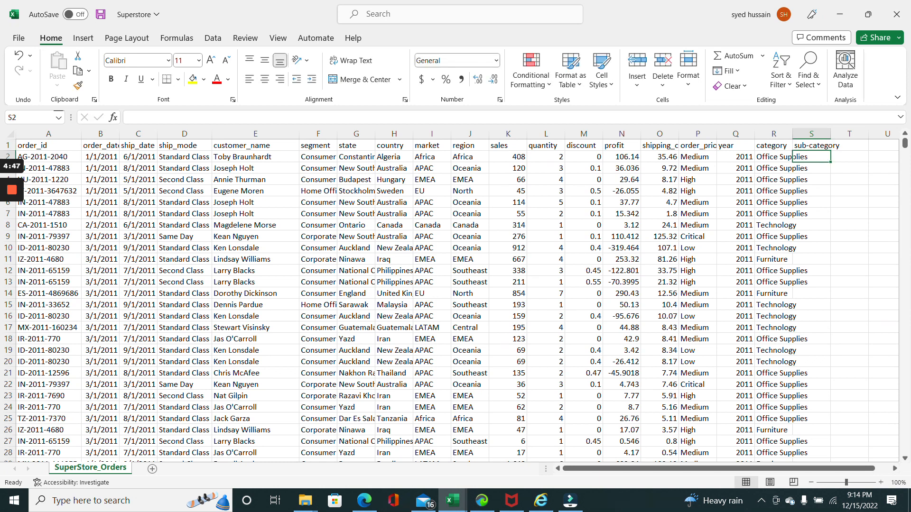
- Begin a VLOOKUP formula in S2 using the order ID in cell A2 as the lookup value
{"action": "type", "text": "=vl"}
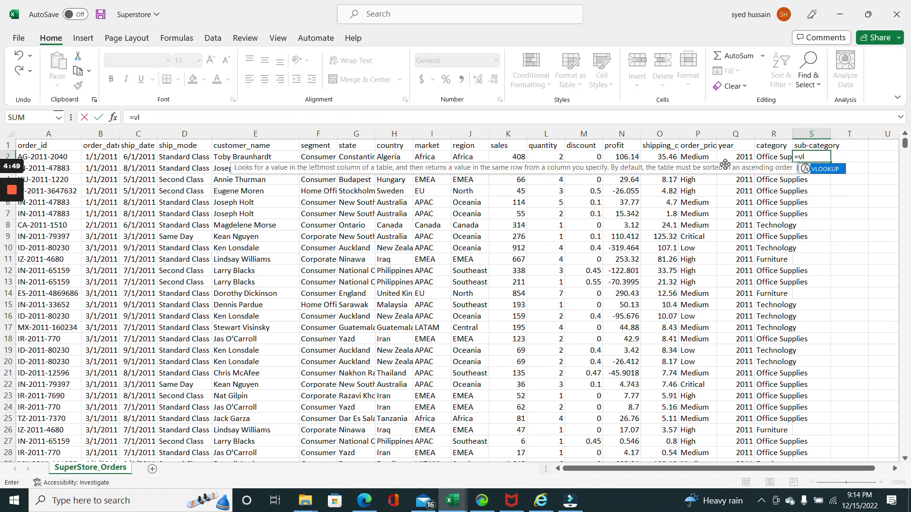
{"action": "key", "text": "Tab"}
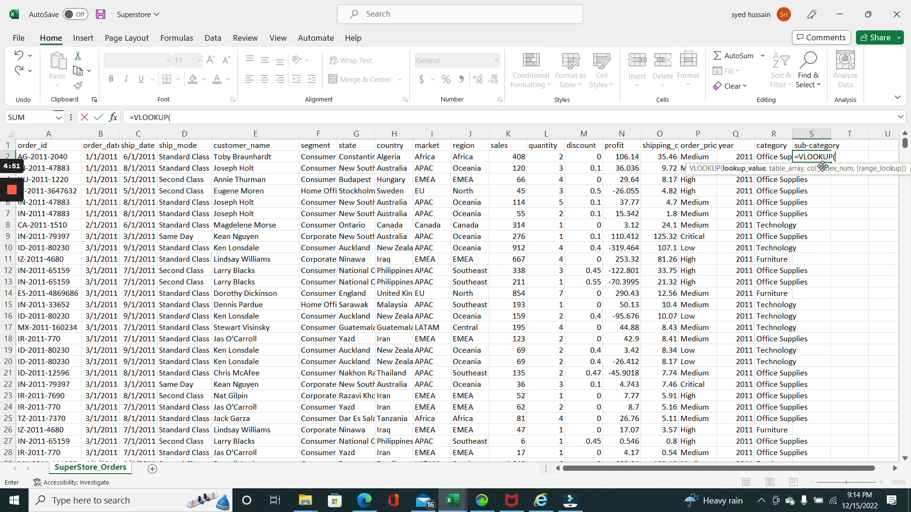
{"action": "left_click", "coordinate": [48, 157]}
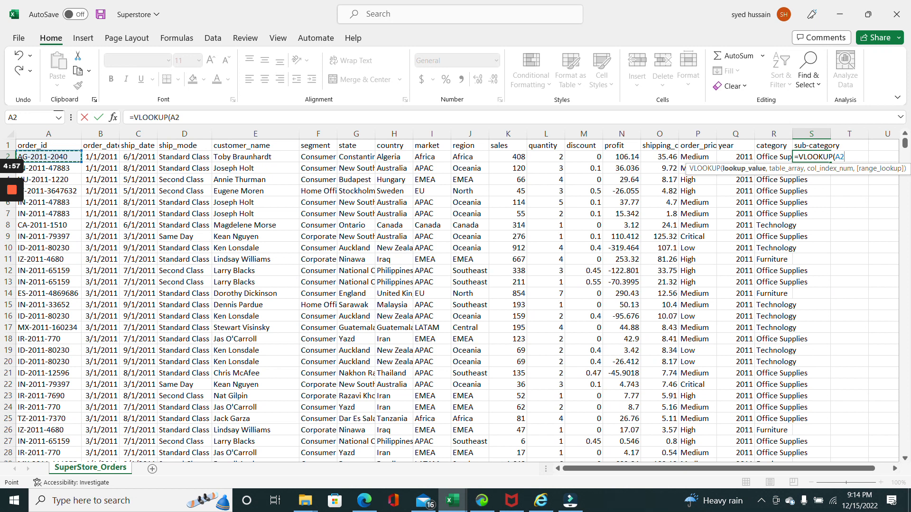
{"action": "type", "text": ","}
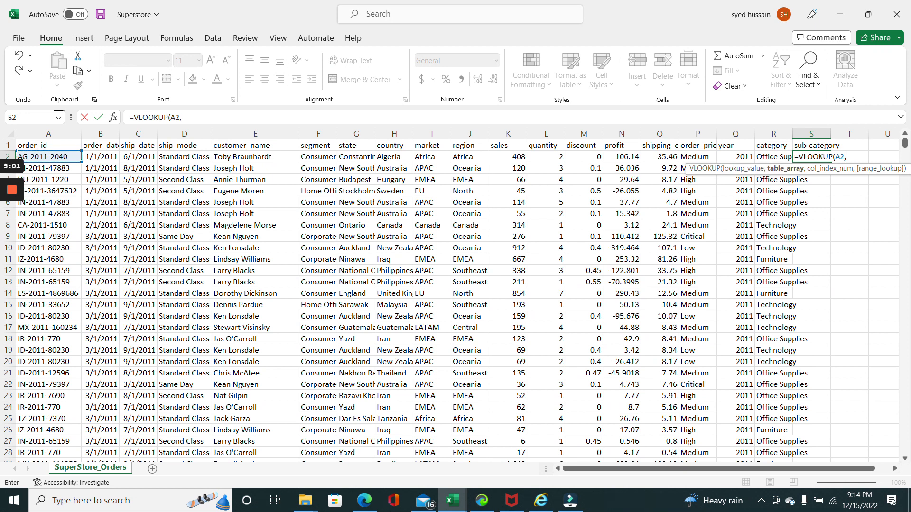
- Set the table array of the S2 lookup to columns A to D of the Product sheet in Products Superstore
{"action": "key", "text": "alt+Tab"}
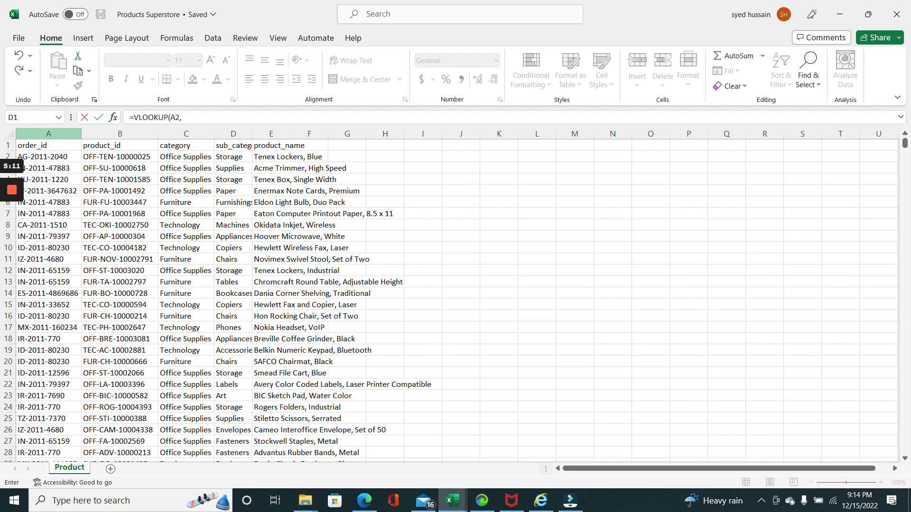
{"action": "left_click", "coordinate": [48, 134]}
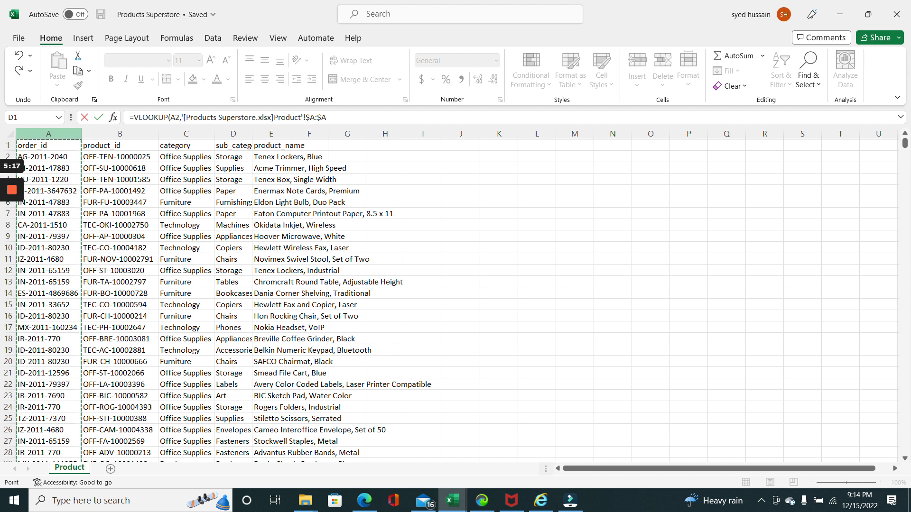
{"action": "left_click_drag", "start_coordinate": [49, 134], "coordinate": [242, 134]}
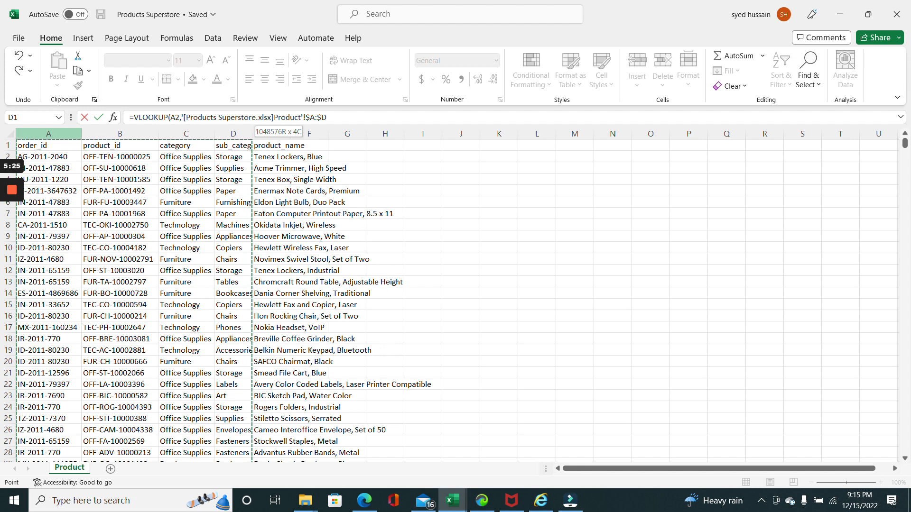
{"action": "left_click_drag", "start_coordinate": [242, 134], "coordinate": [242, 134]}
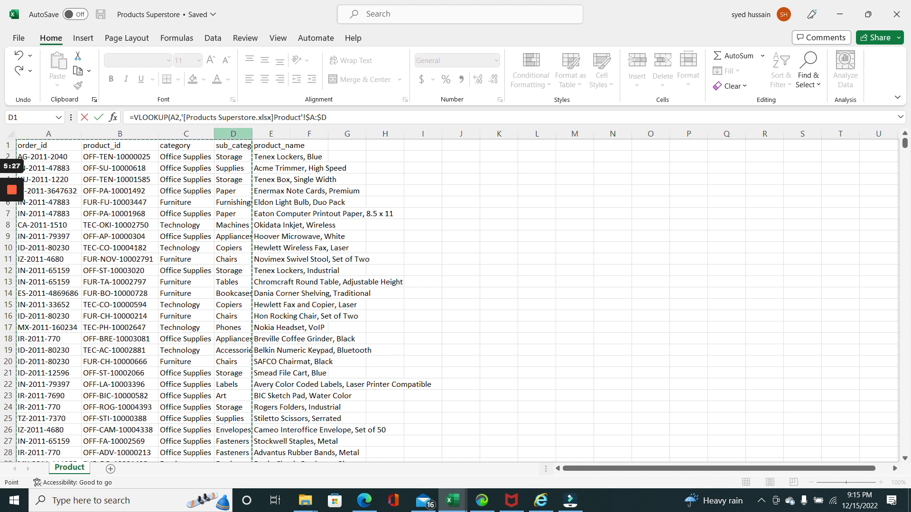
{"action": "type", "text": ","}
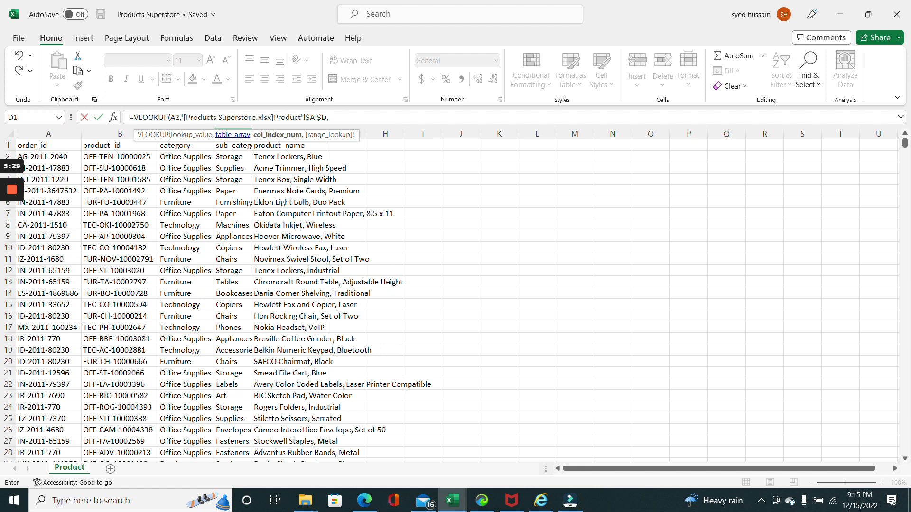
- Complete the S2 lookup with column index 4 and range lookup 0, and fill it down the sub-category column
{"action": "type", "text": "4,"}
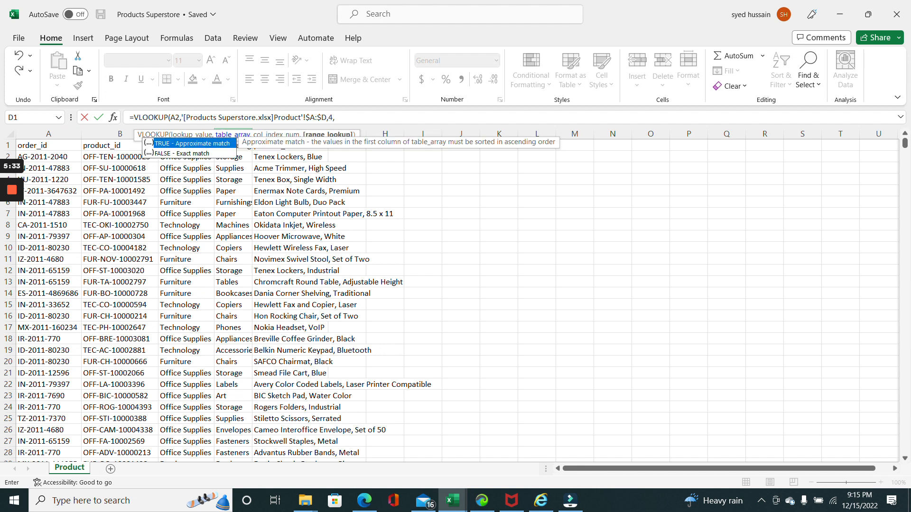
{"action": "type", "text": "0)"}
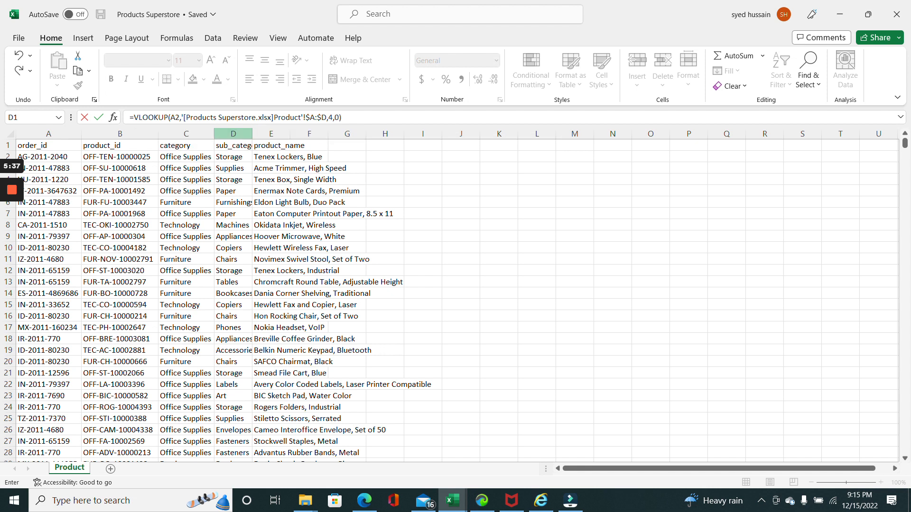
{"action": "key", "text": "Return"}
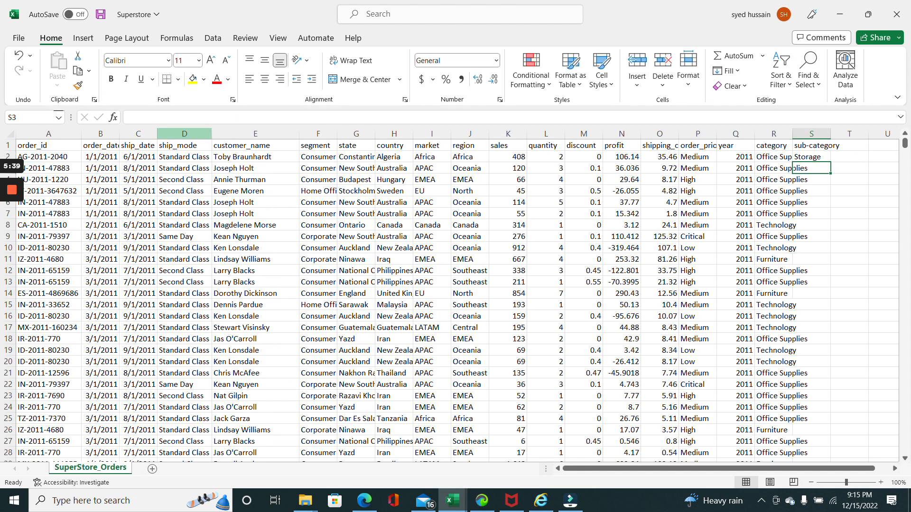
{"action": "key", "text": "Up"}
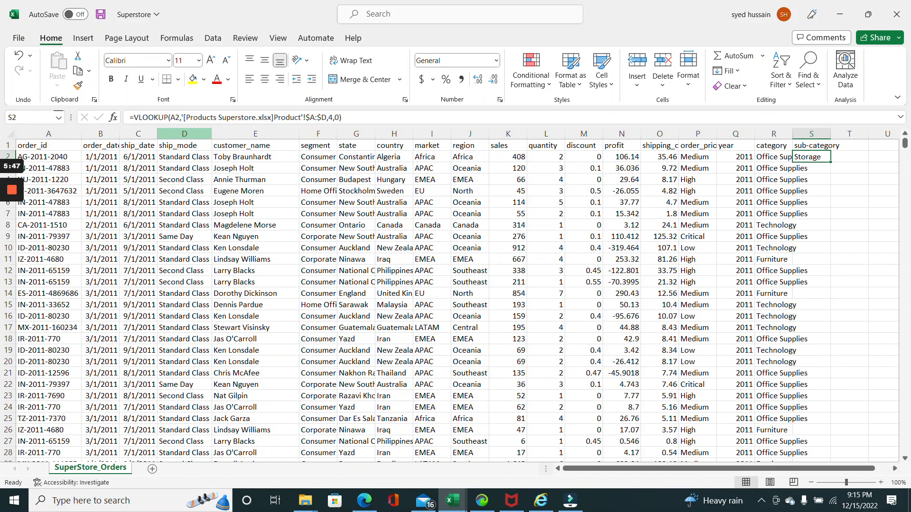
{"action": "double_click", "coordinate": [831, 163]}
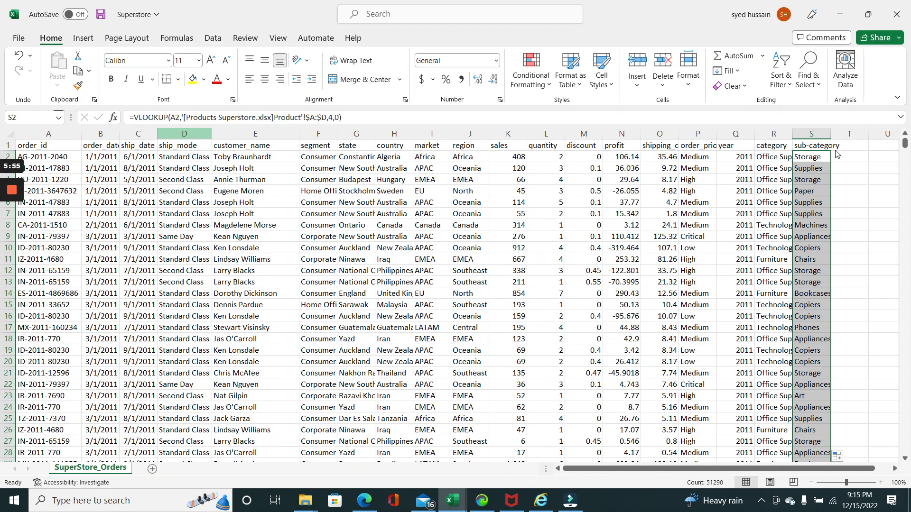
- Add the header product-name in T1 of the orders sheet, after checking the remaining column in Products Superstore
{"action": "key", "text": "alt+Tab"}
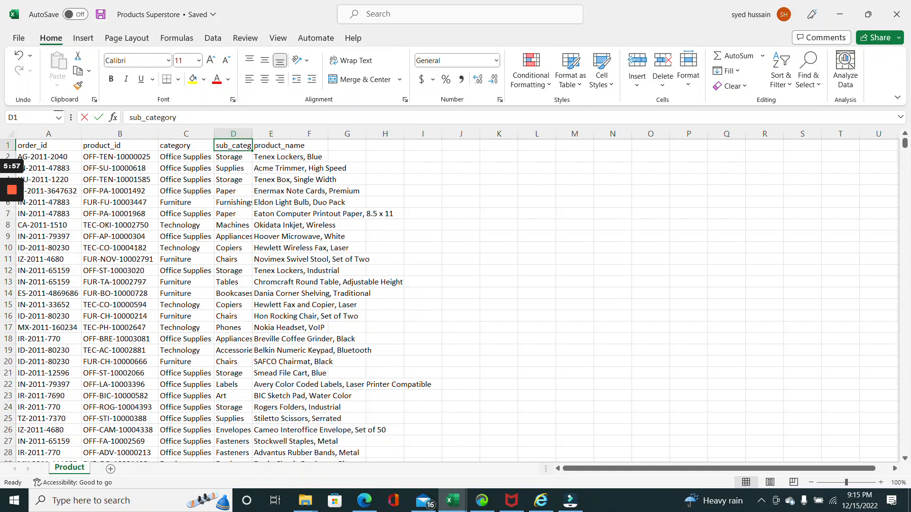
{"action": "key", "text": "alt+Tab"}
{"action": "left_click", "coordinate": [831, 146]}
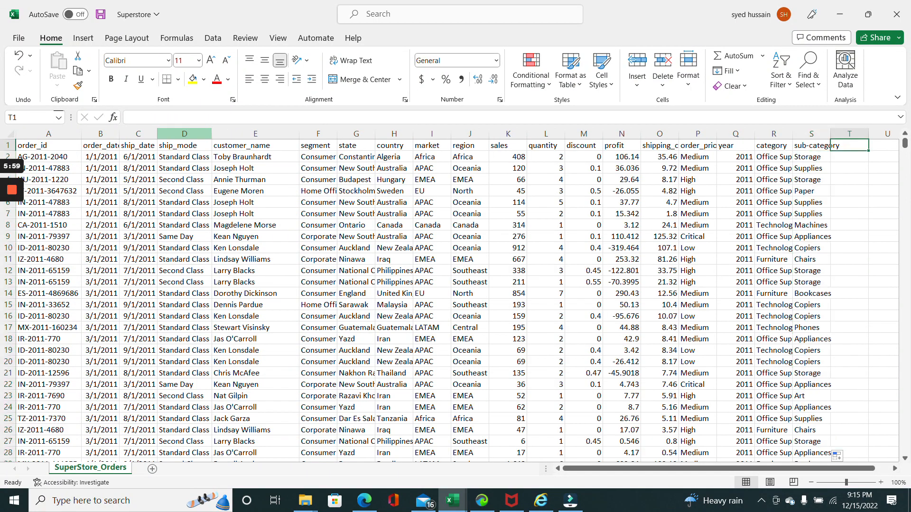
{"action": "type", "text": "prod"}
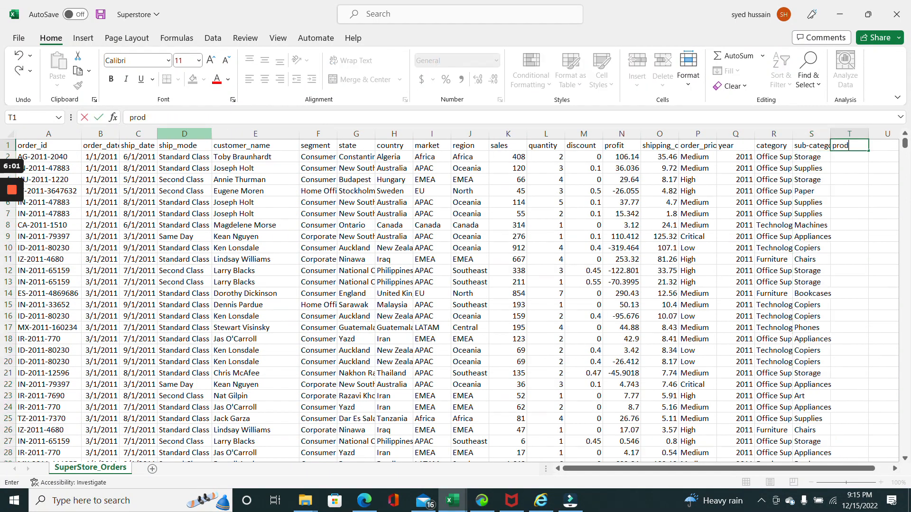
{"action": "type", "text": "uct-name"}
{"action": "key", "text": "Return"}
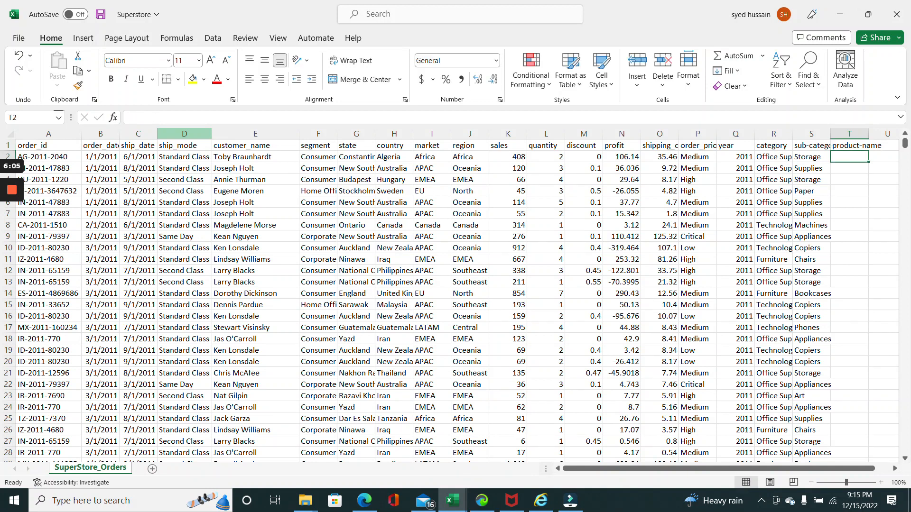
- Begin a VLOOKUP formula in T2 with the order ID in cell A2 as the lookup value
{"action": "type", "text": "="}
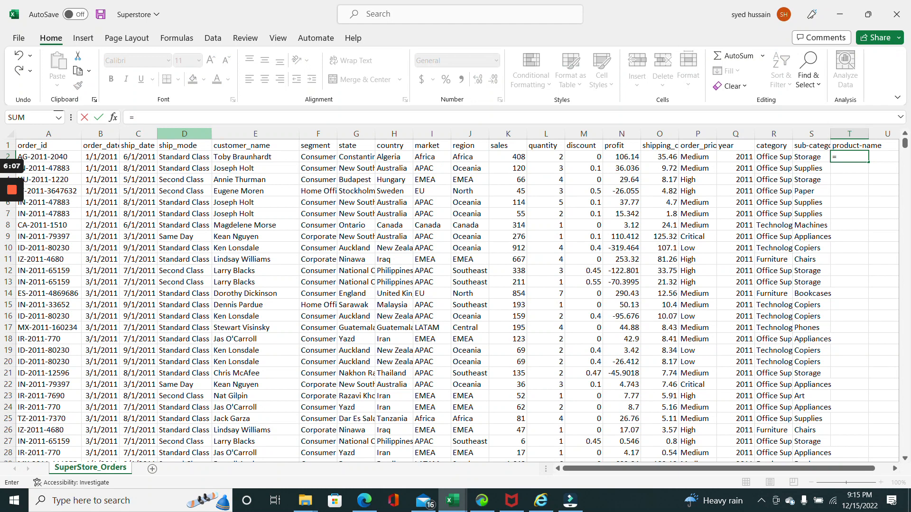
{"action": "type", "text": "vl"}
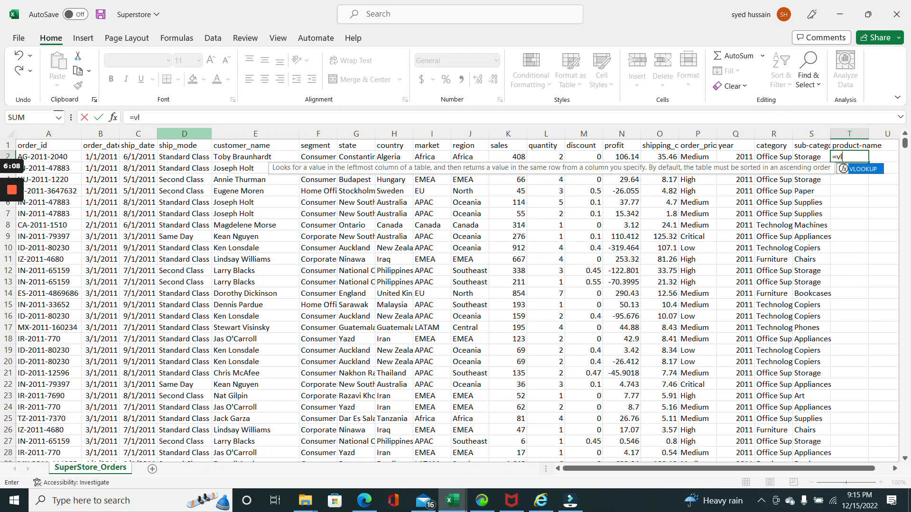
{"action": "double_click", "coordinate": [855, 170]}
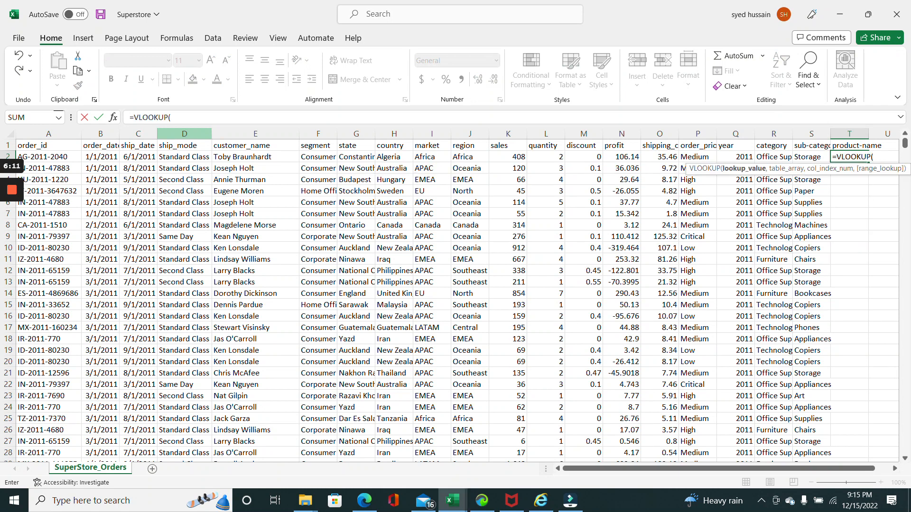
{"action": "left_click", "coordinate": [48, 157]}
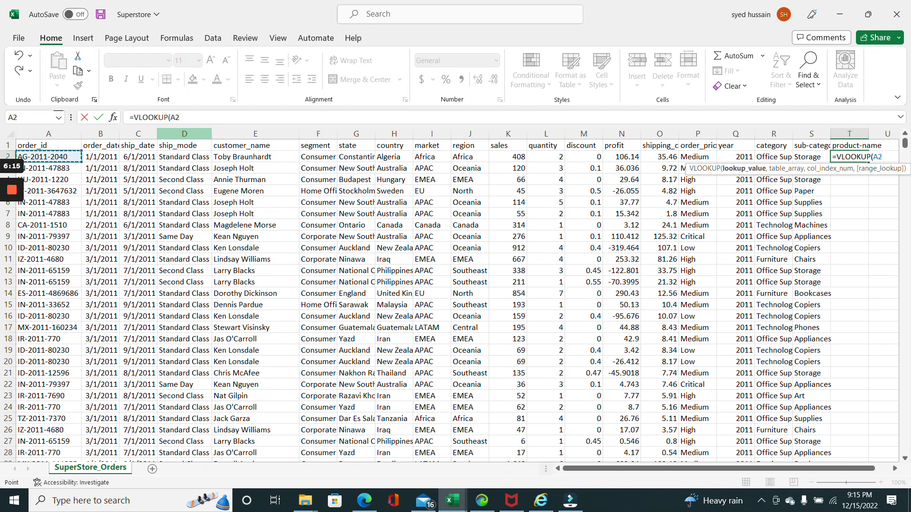
{"action": "type", "text": ","}
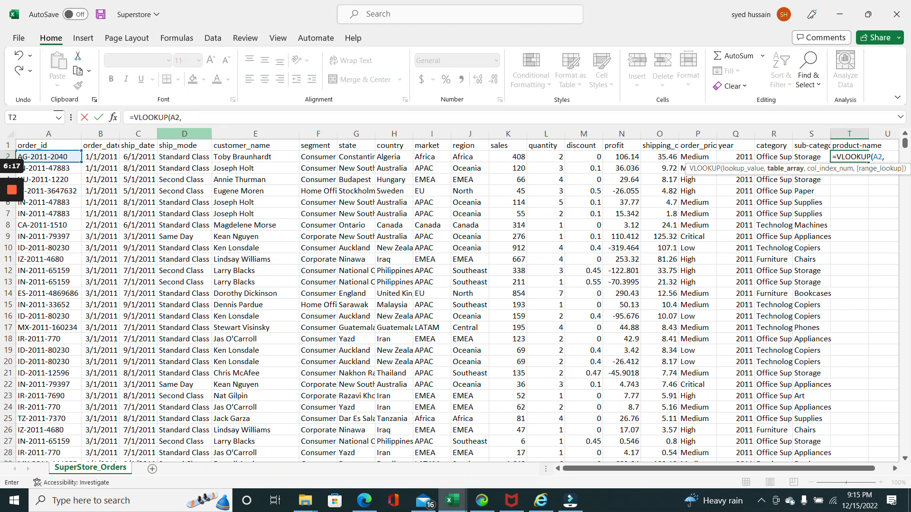
- Set the table array of the T2 lookup to columns A to E of the Product sheet in Products Superstore
{"action": "key", "text": "alt+Tab"}
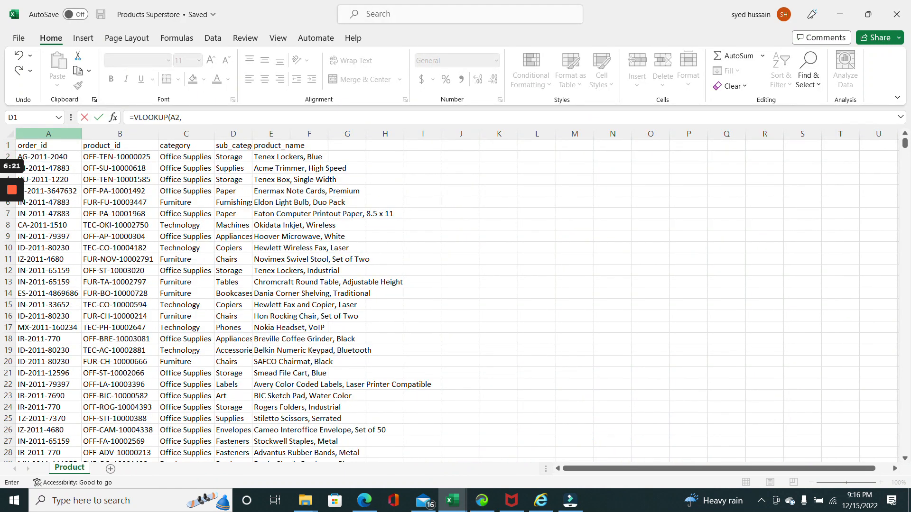
{"action": "left_click", "coordinate": [48, 134]}
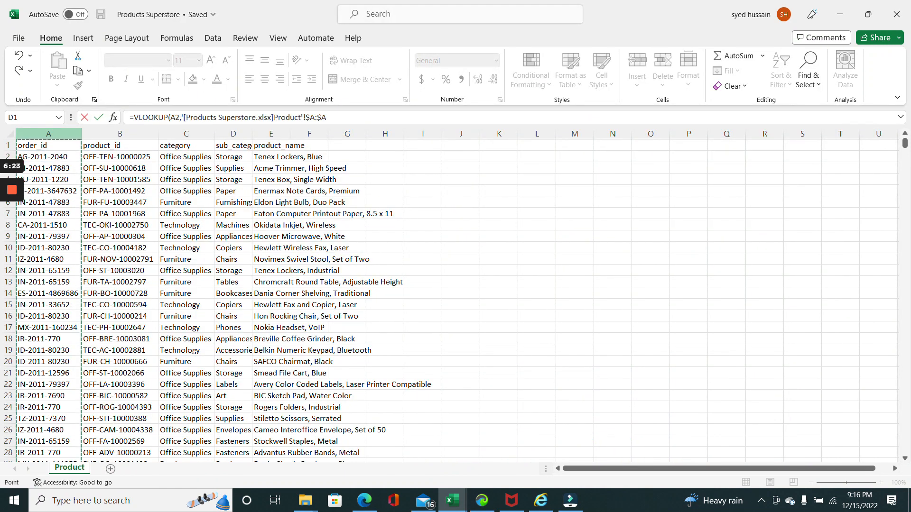
{"action": "left_click_drag", "start_coordinate": [49, 134], "coordinate": [290, 134]}
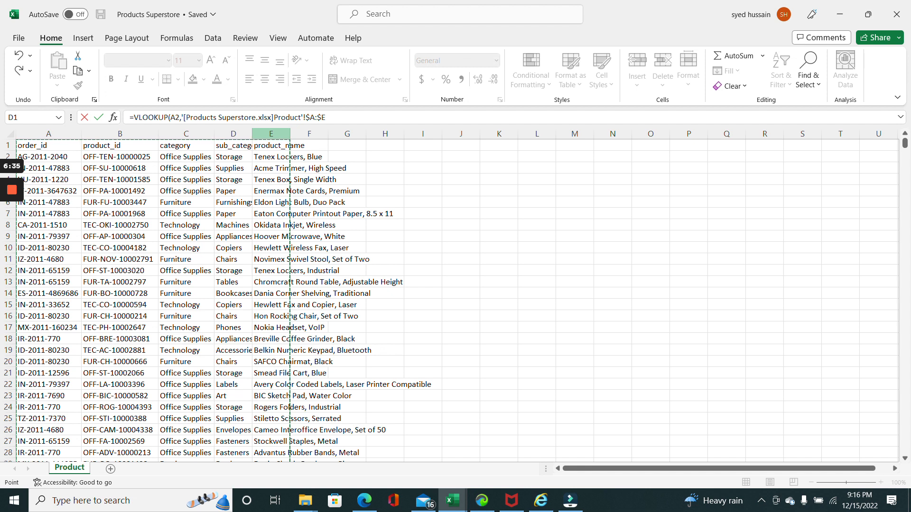
- Complete the T2 lookup with column index 5 and range lookup 0, and fill it down the product-name column
{"action": "type", "text": ","}
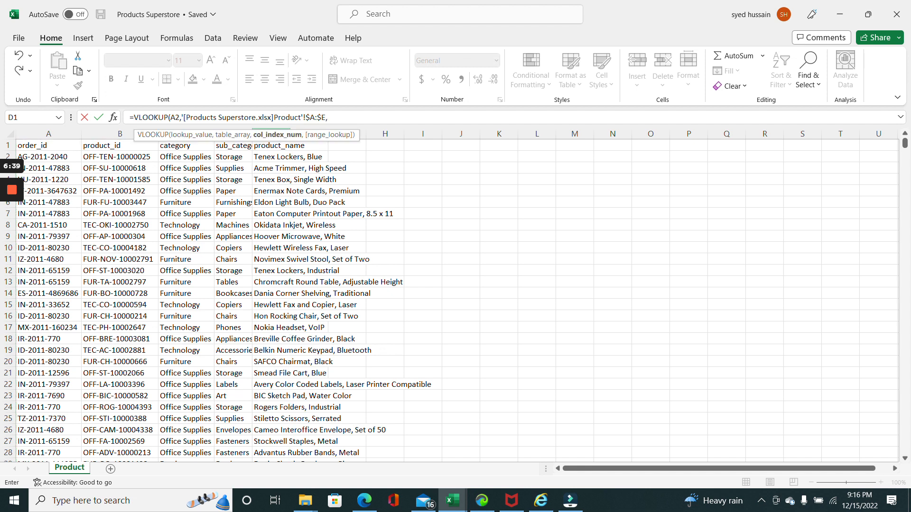
{"action": "type", "text": "5,"}
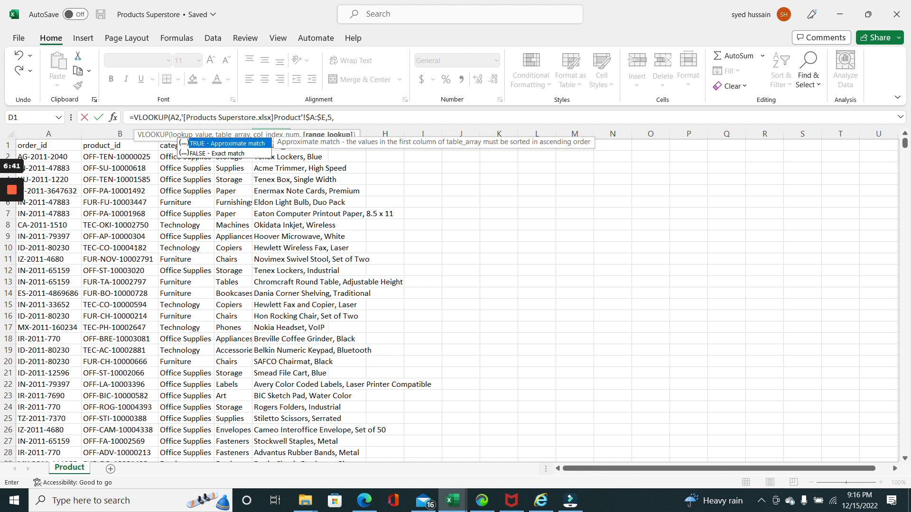
{"action": "type", "text": "0)"}
{"action": "key", "text": "Return"}
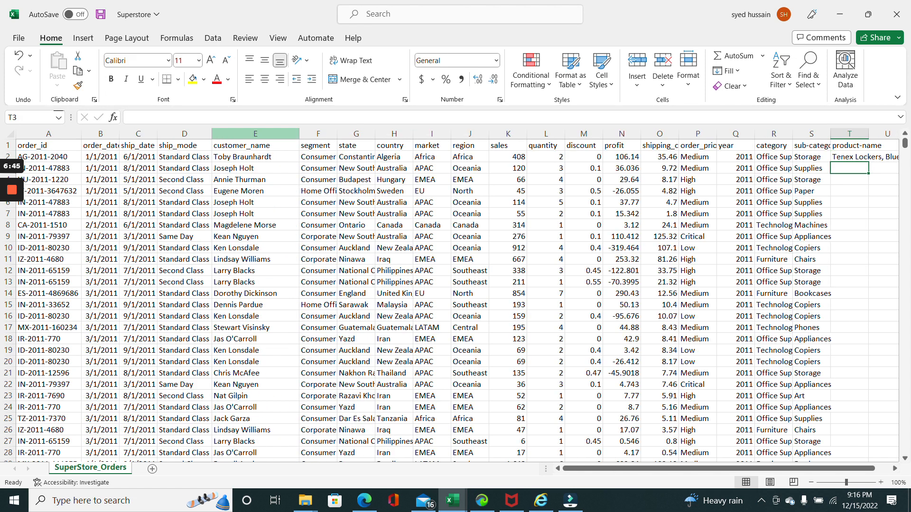
{"action": "key", "text": "Up"}
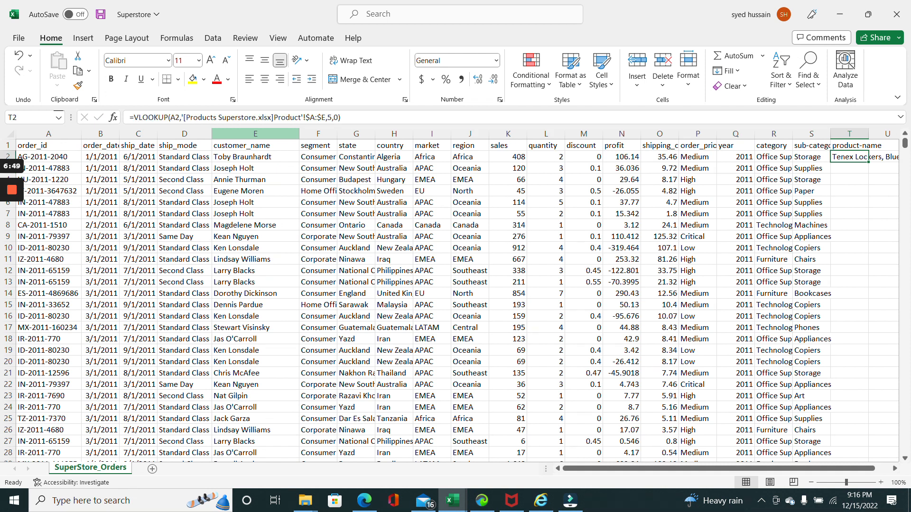
{"action": "double_click", "coordinate": [869, 162]}
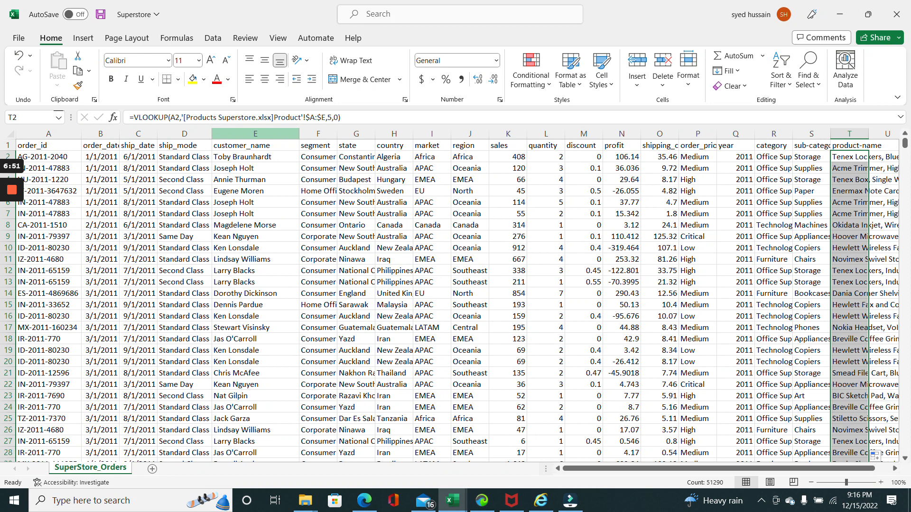
- Check the filled product-name column down to the last order row, and save the Superstore workbook
{"action": "left_click", "coordinate": [868, 168]}
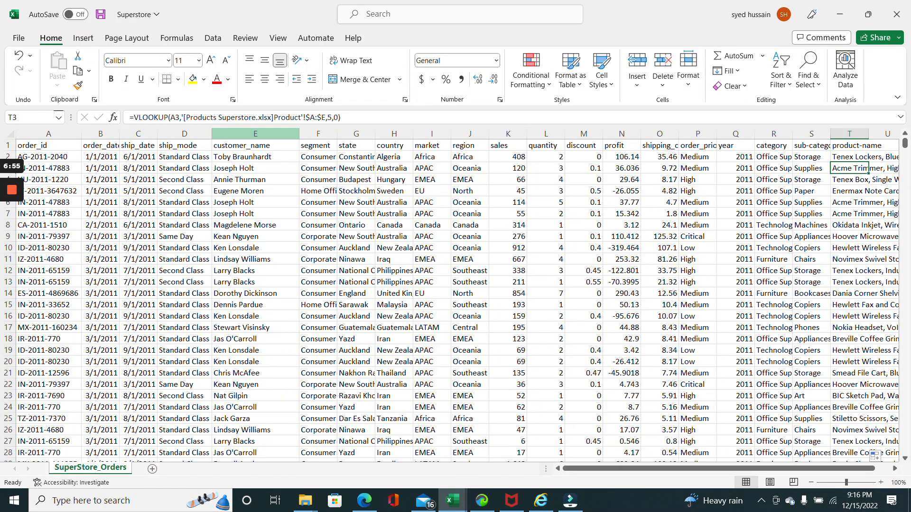
{"action": "key", "text": "ctrl+Down"}
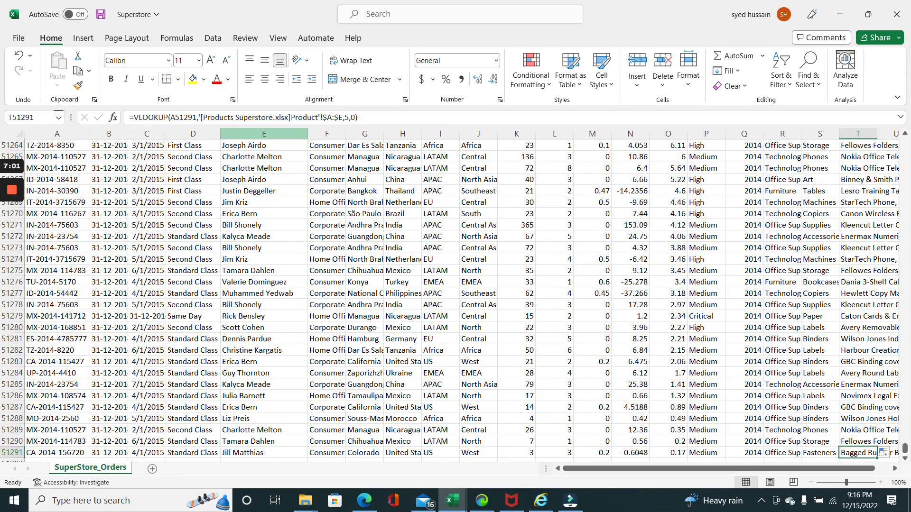
{"action": "key", "text": "ctrl+Up"}
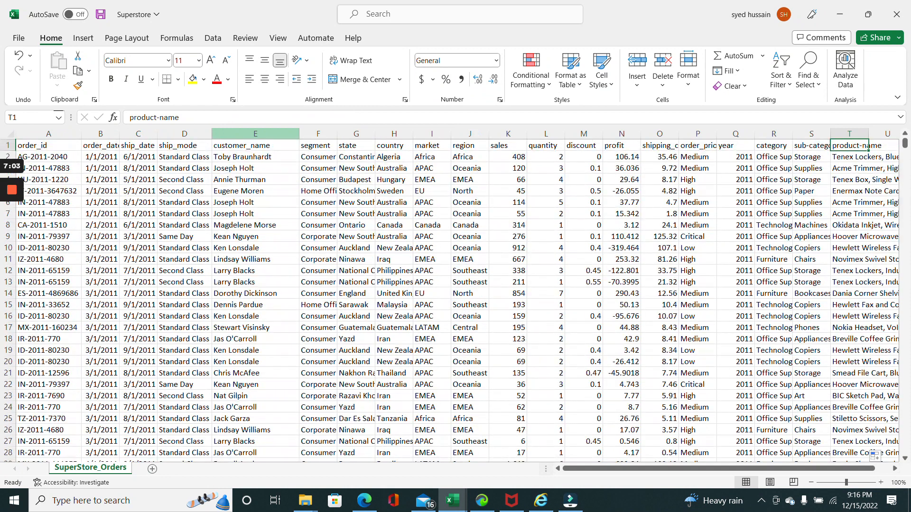
{"action": "key", "text": "ctrl+s"}
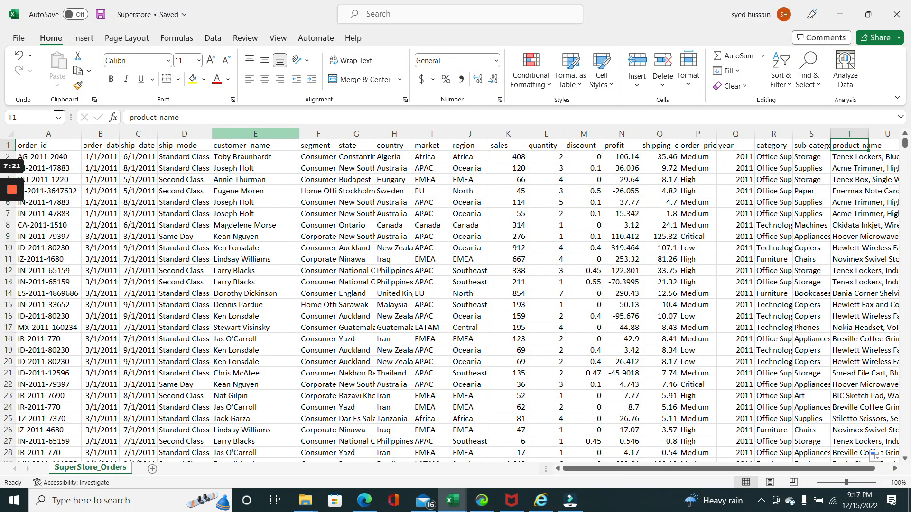
- Go to cell R2, and check the Superstore file size in File Explorer under C:, Training Videos, Excel Tutorial, Vlookup
{"action": "left_click", "coordinate": [862, 157]}
{"action": "key", "text": "Left"}
{"action": "key", "text": "Left"}
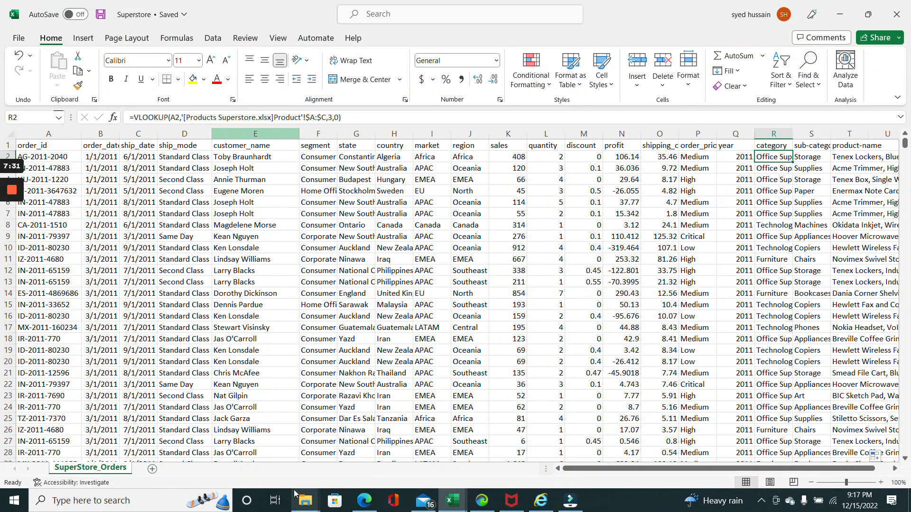
{"action": "left_click", "coordinate": [305, 500]}
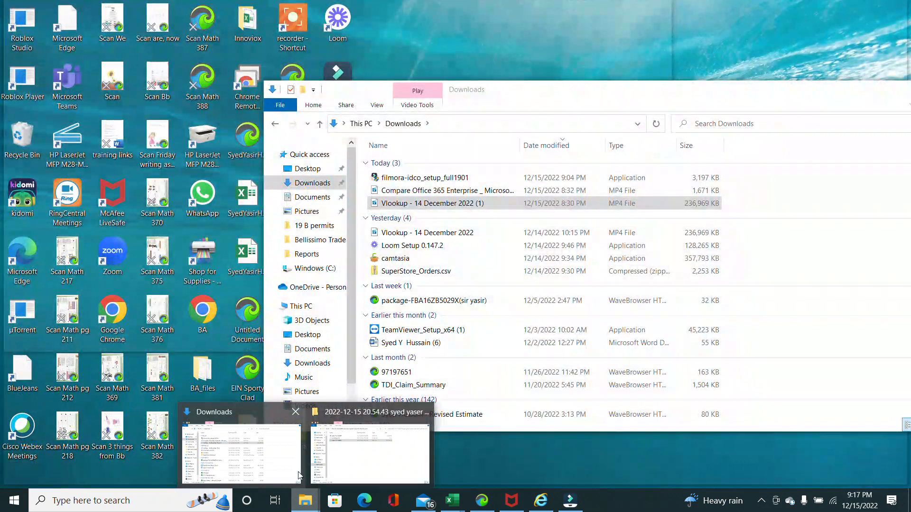
{"action": "left_click", "coordinate": [299, 476]}
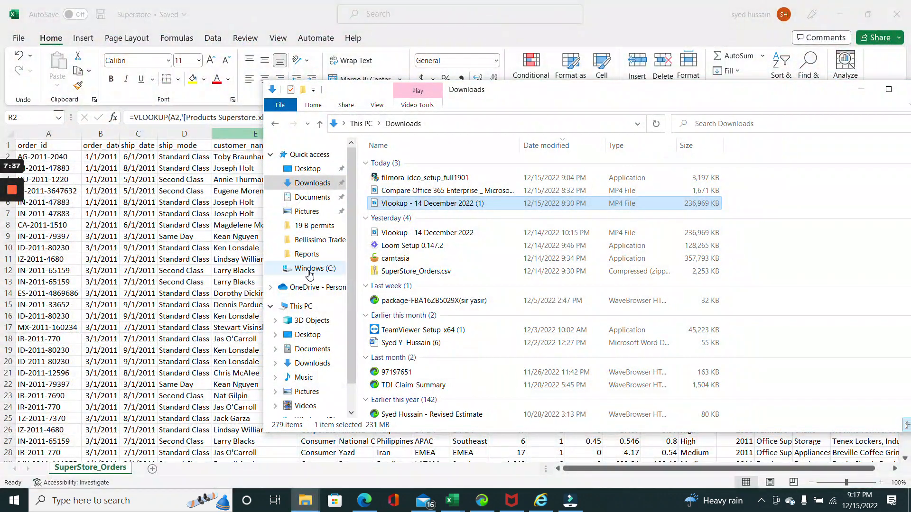
{"action": "left_click", "coordinate": [309, 268]}
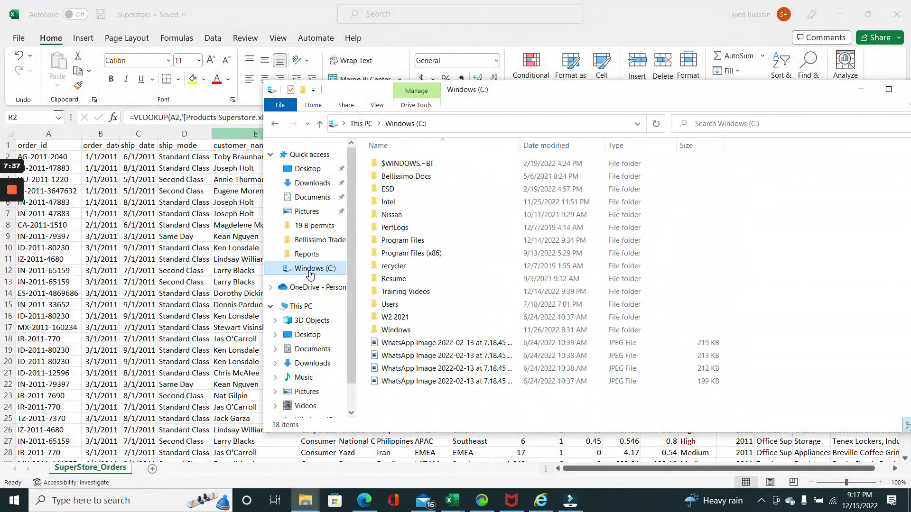
{"action": "double_click", "coordinate": [400, 292]}
{"action": "double_click", "coordinate": [396, 167]}
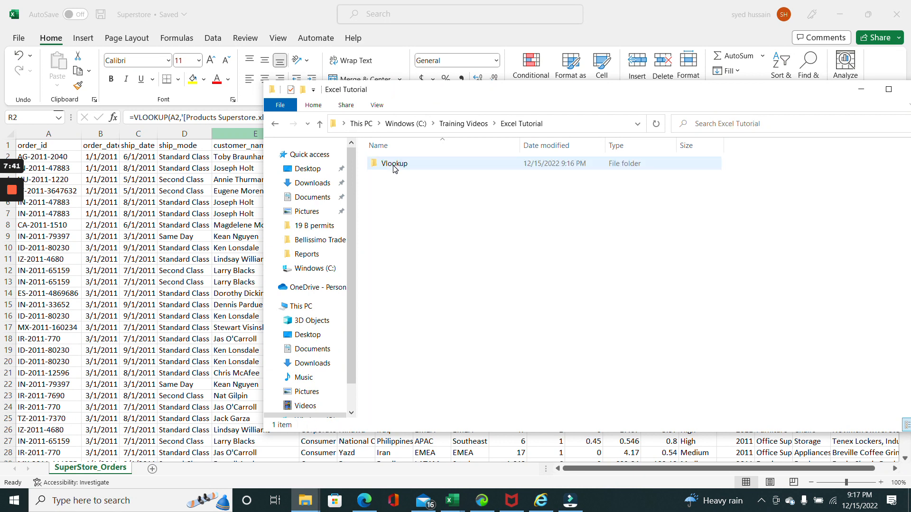
{"action": "double_click", "coordinate": [396, 166]}
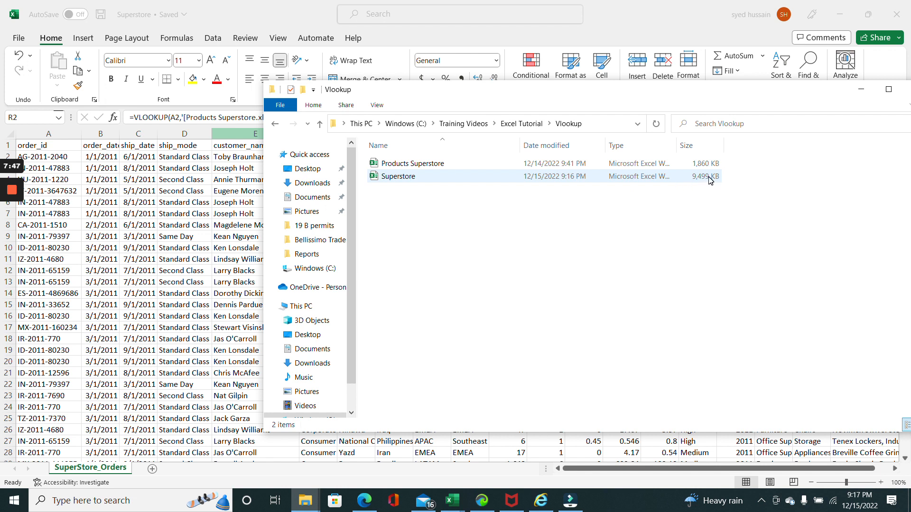
{"action": "left_click_drag", "start_coordinate": [739, 97], "coordinate": [583, 101]}
{"action": "left_click", "coordinate": [704, 93]}
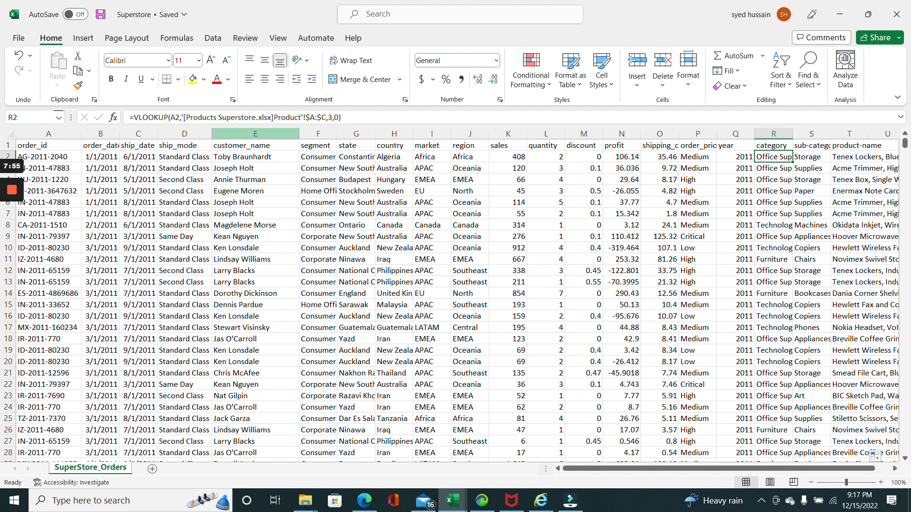
- Copy all category, sub-category and product-name lookup cells from R2:T2 down to the last order row
{"action": "key", "text": "shift+Right"}
{"action": "key", "text": "shift+Right"}
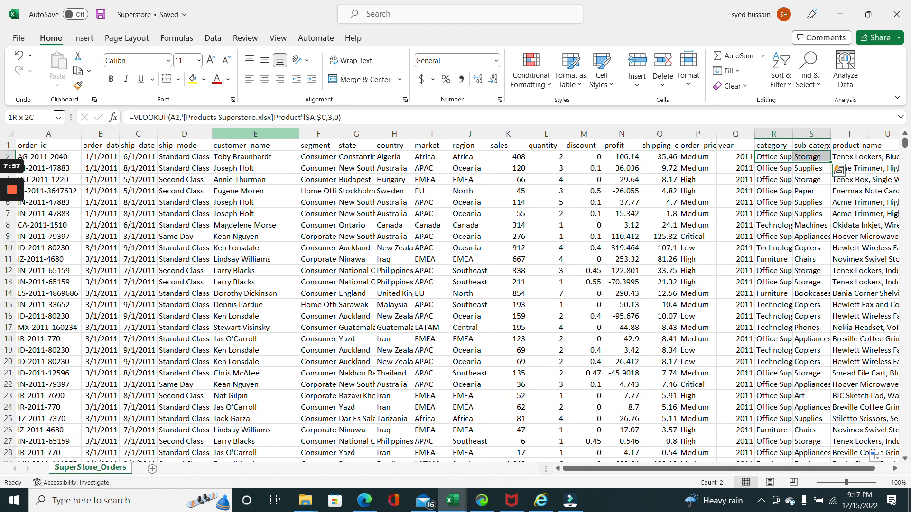
{"action": "key", "text": "ctrl"}
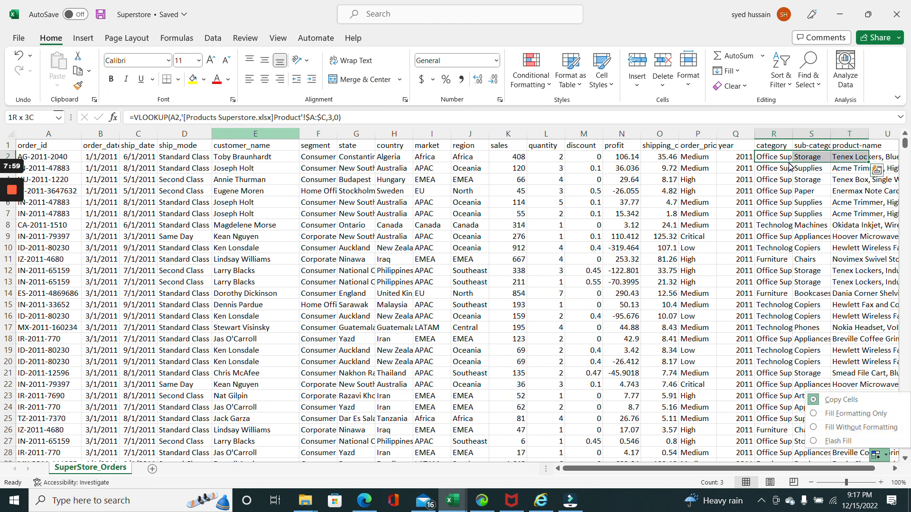
{"action": "key", "text": "Down"}
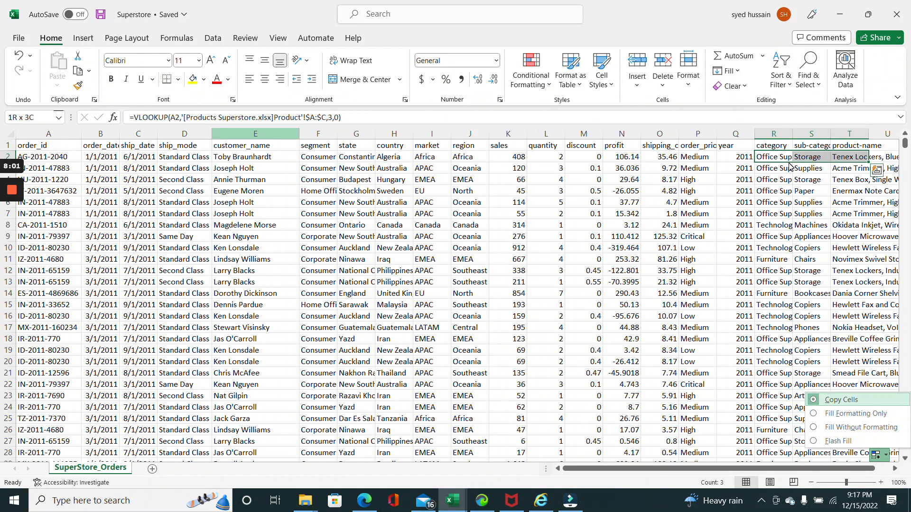
{"action": "key", "text": "Return"}
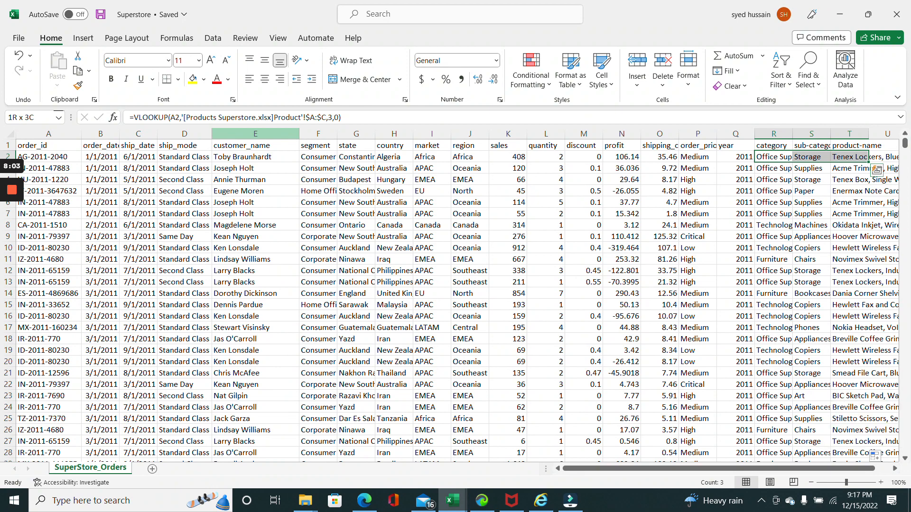
{"action": "key", "text": "ctrl+shift+Down"}
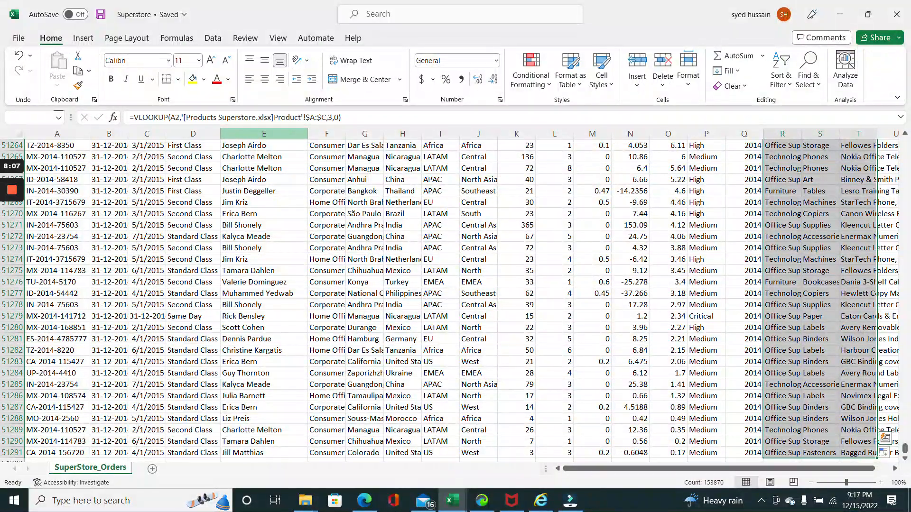
{"action": "key", "text": "ctrl+c"}
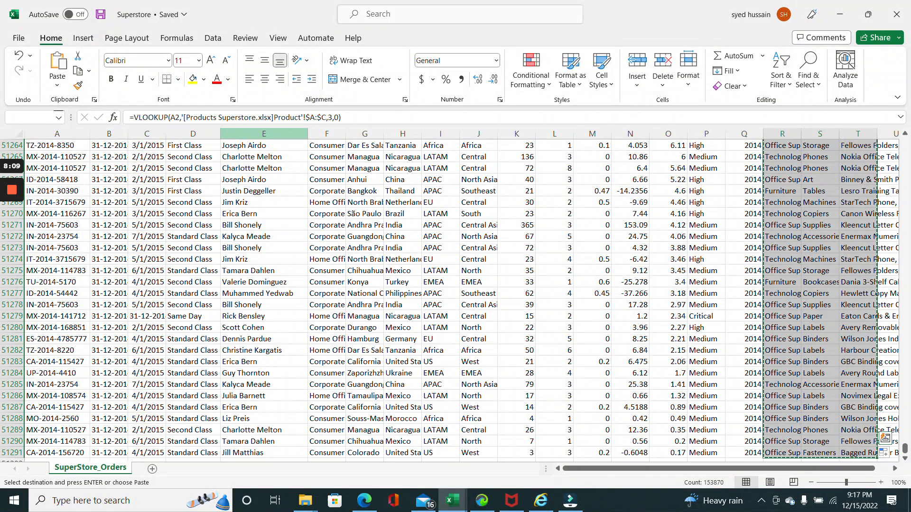
- Replace the lookup formulas from R2 onward with the copied cells pasted as values only, and save the workbook
{"action": "key", "text": "ctrl+Up"}
{"action": "key", "text": "Down"}
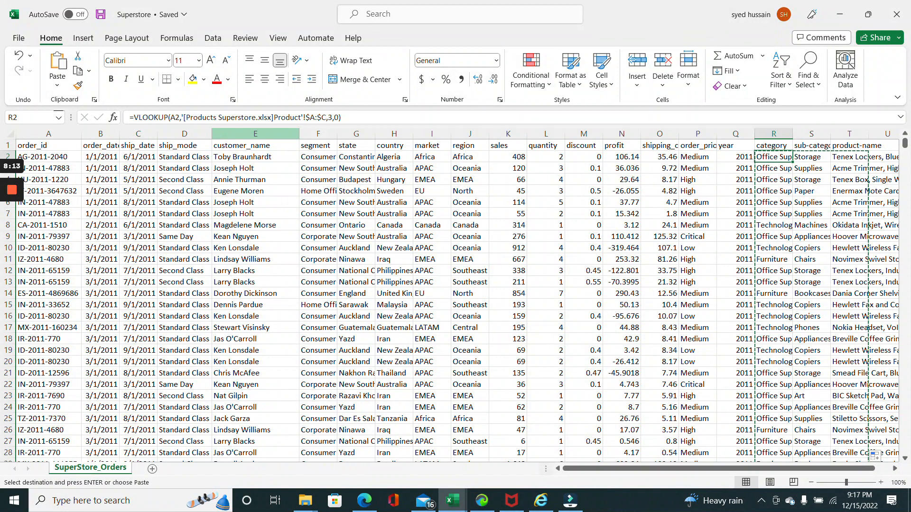
{"action": "right_click", "coordinate": [773, 157]}
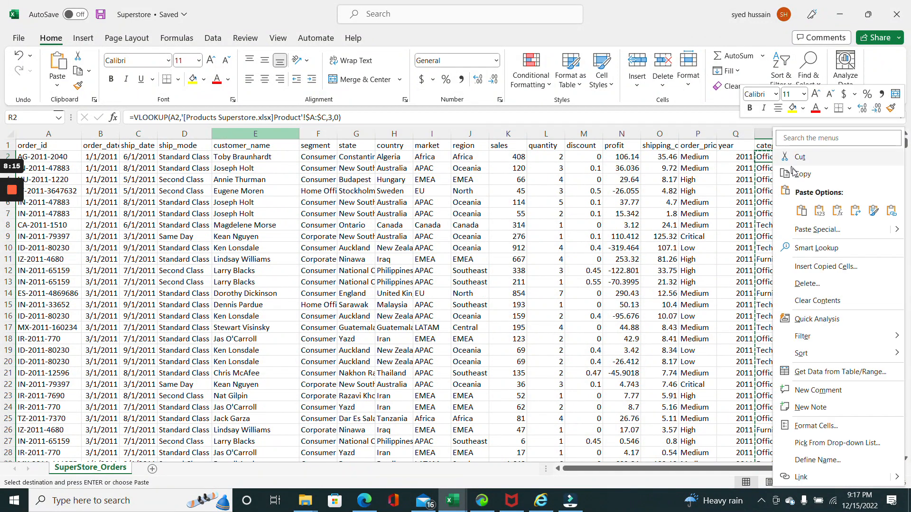
{"action": "left_click", "coordinate": [815, 231]}
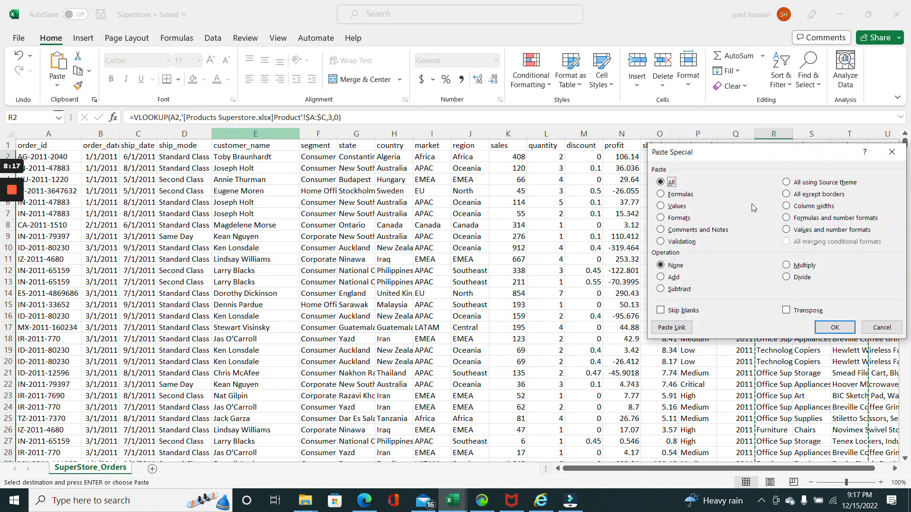
{"action": "left_click", "coordinate": [675, 209]}
{"action": "left_click", "coordinate": [837, 327]}
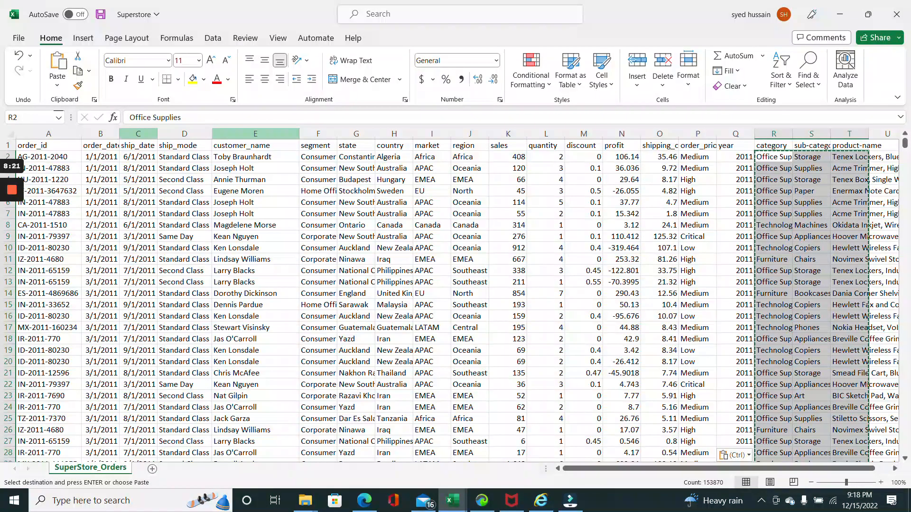
{"action": "left_click", "coordinate": [101, 14]}
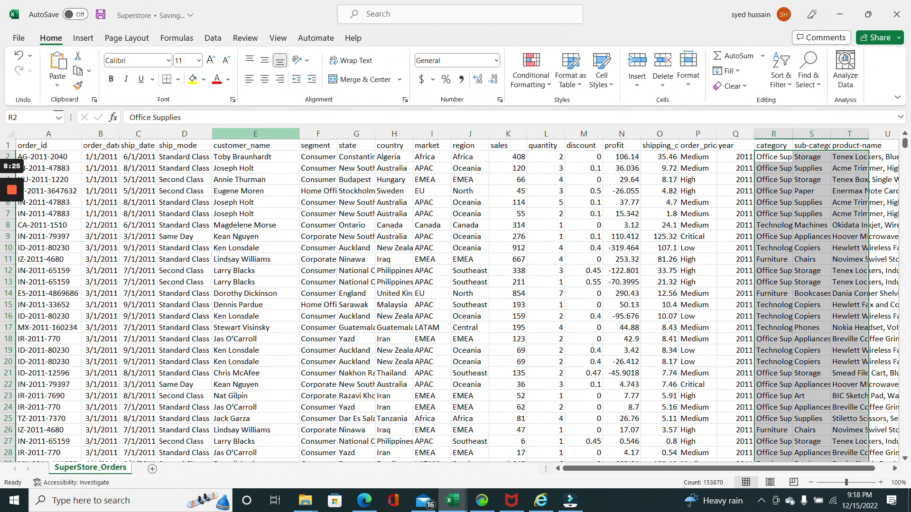
- Switch to the Vlookup folder in File Explorer and check the size of the values-only Superstore file
{"action": "left_click", "coordinate": [305, 500]}
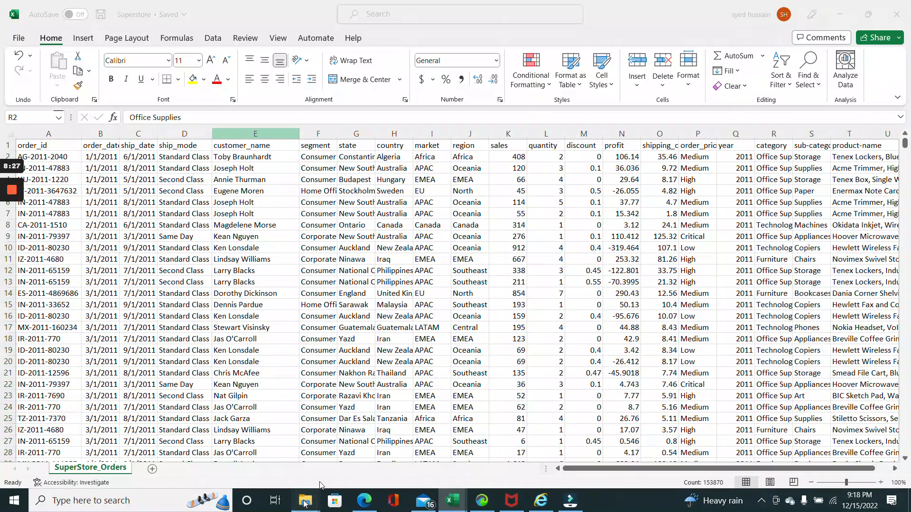
{"action": "left_click", "coordinate": [332, 453]}
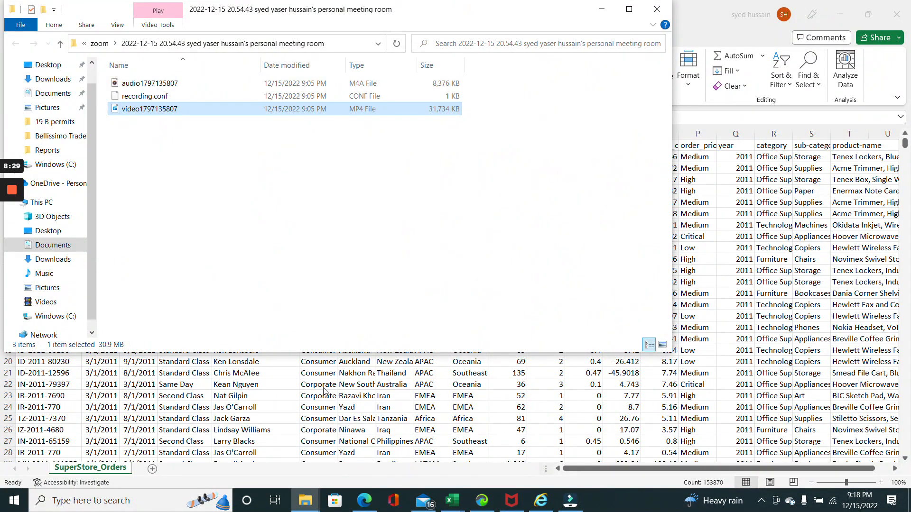
{"action": "mouse_move", "coordinate": [307, 500]}
{"action": "left_click", "coordinate": [275, 470]}
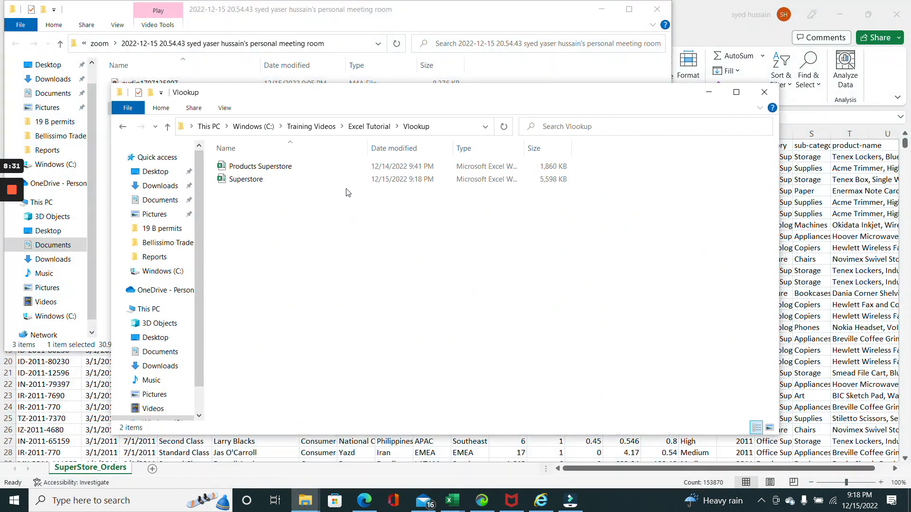